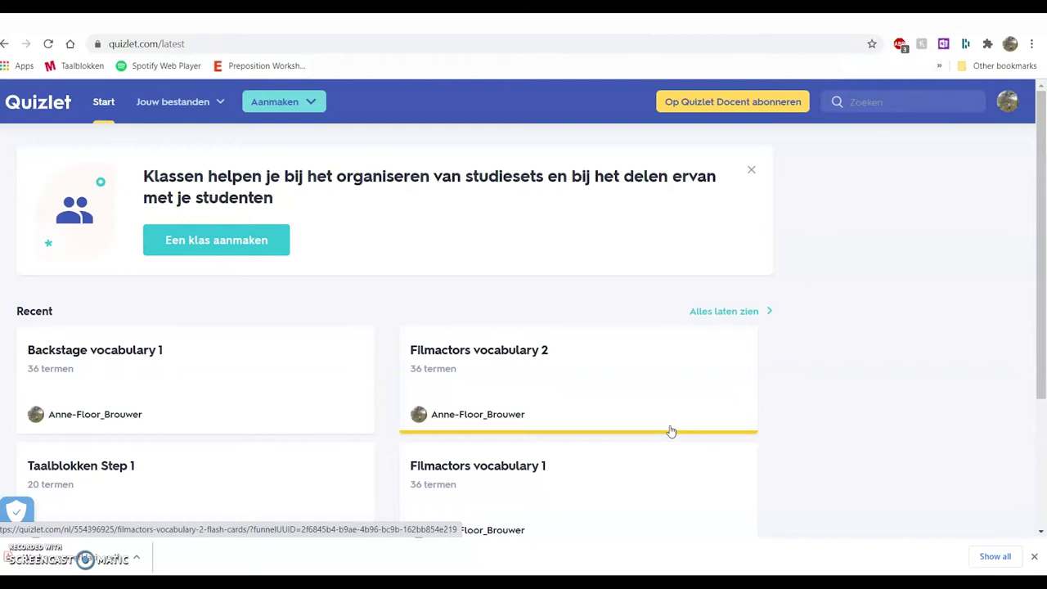
{"action": "left_click", "coordinate": [619, 409]}
{"action": "left_click", "coordinate": [454, 256]}
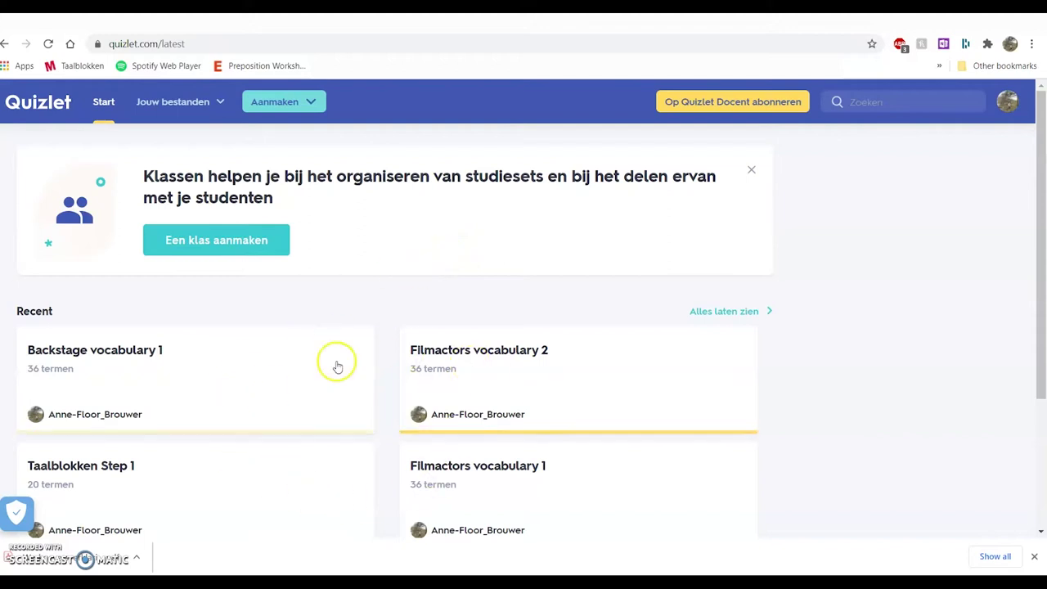
{"action": "scroll", "coordinate": [440, 399], "scroll_direction": "down", "scroll_amount": 3}
{"action": "scroll", "coordinate": [440, 399], "scroll_direction": "up", "scroll_amount": 3}
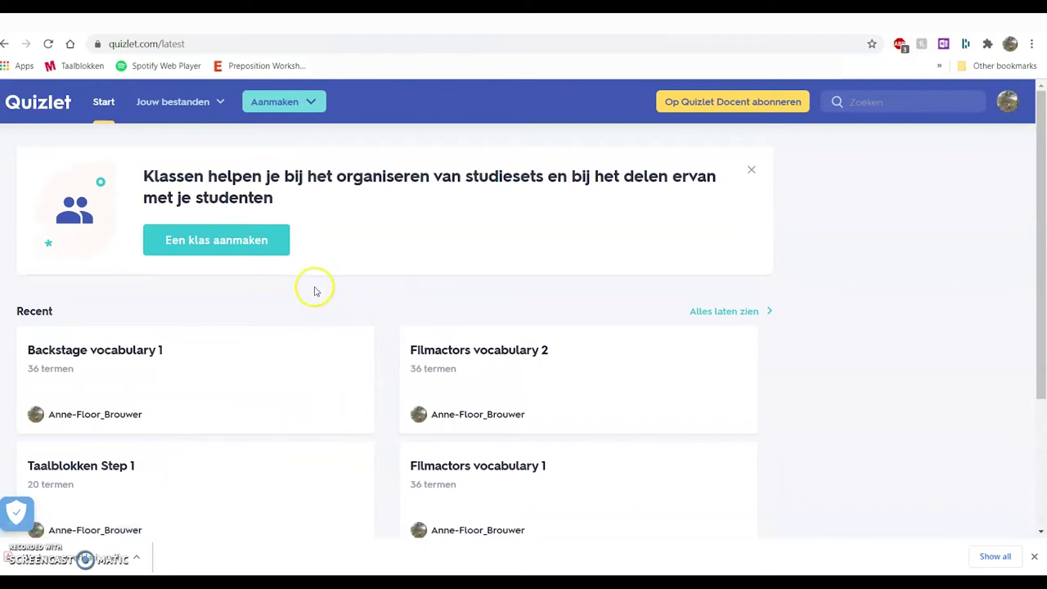
Start creating a new study set and dismiss the Quizlet Docent trial promotion
{"action": "left_click", "coordinate": [303, 107]}
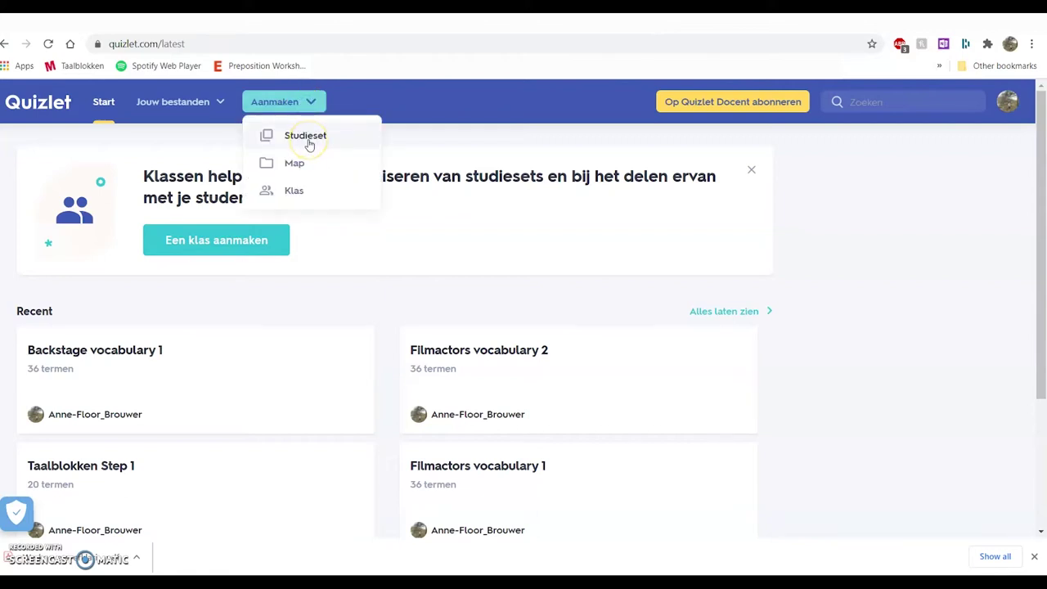
{"action": "left_click", "coordinate": [308, 139]}
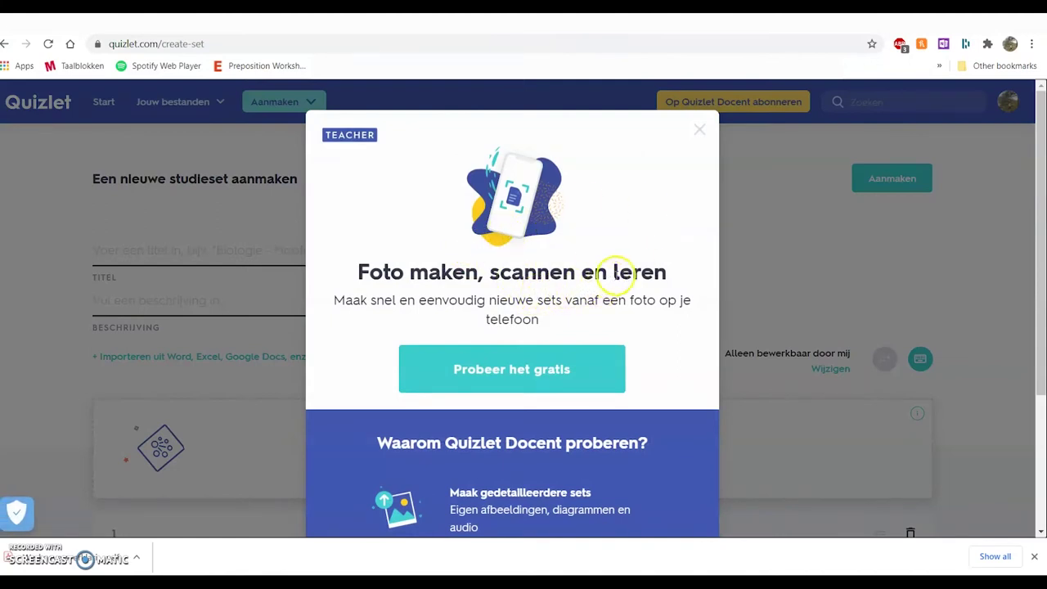
{"action": "scroll", "coordinate": [698, 239], "scroll_direction": "down", "scroll_amount": 1}
{"action": "scroll", "coordinate": [696, 240], "scroll_direction": "down", "scroll_amount": 2}
{"action": "scroll", "coordinate": [696, 240], "scroll_direction": "up", "scroll_amount": 4}
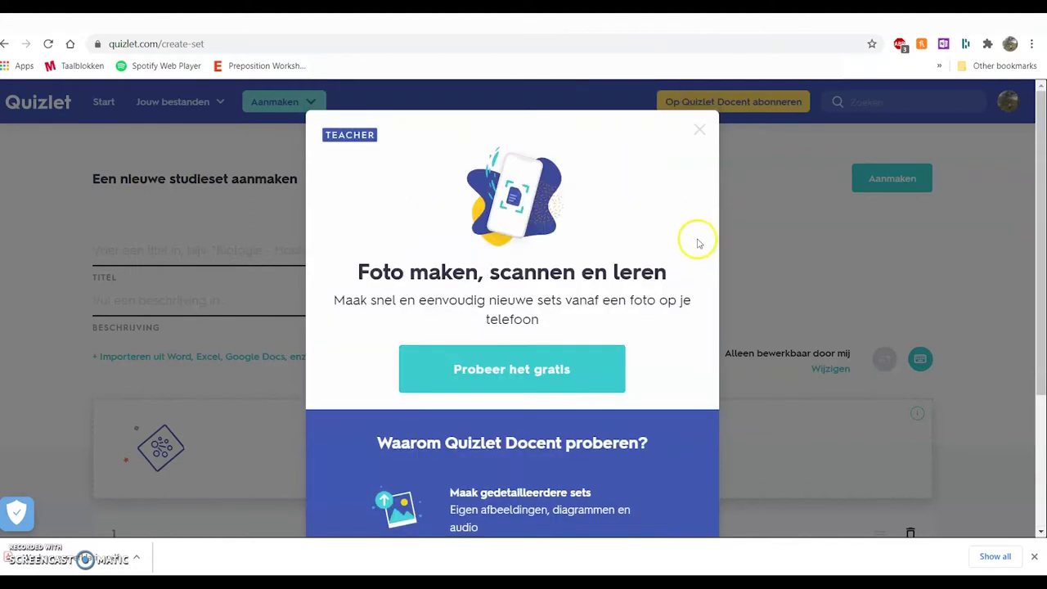
{"action": "left_click", "coordinate": [699, 133]}
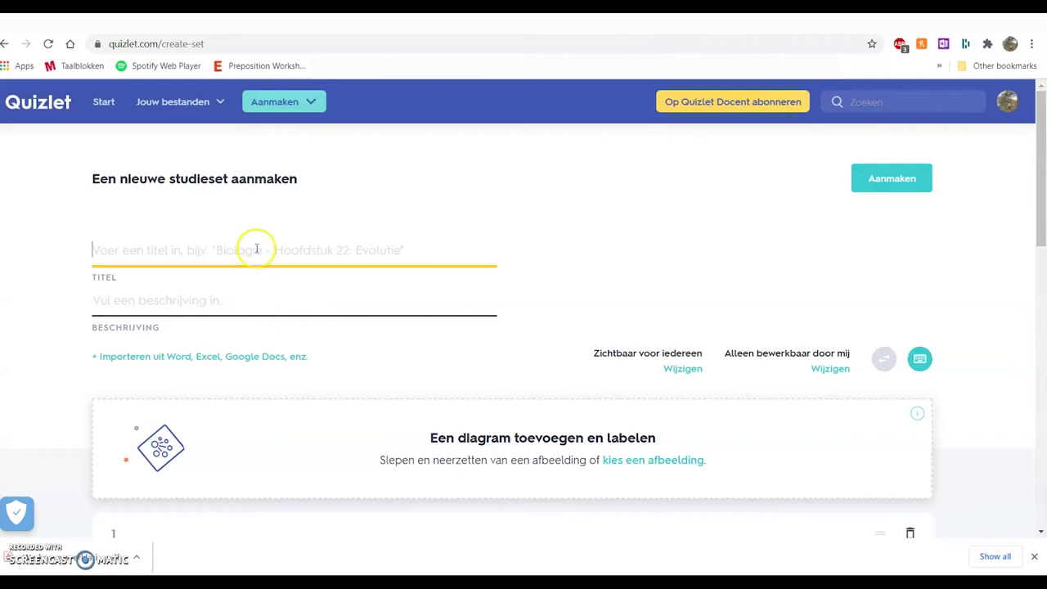
Title the study set "Backstage vocabulary 3" and enter the description "Vakjargon voor PET"
{"action": "type", "text": "Backstage vocabular"}
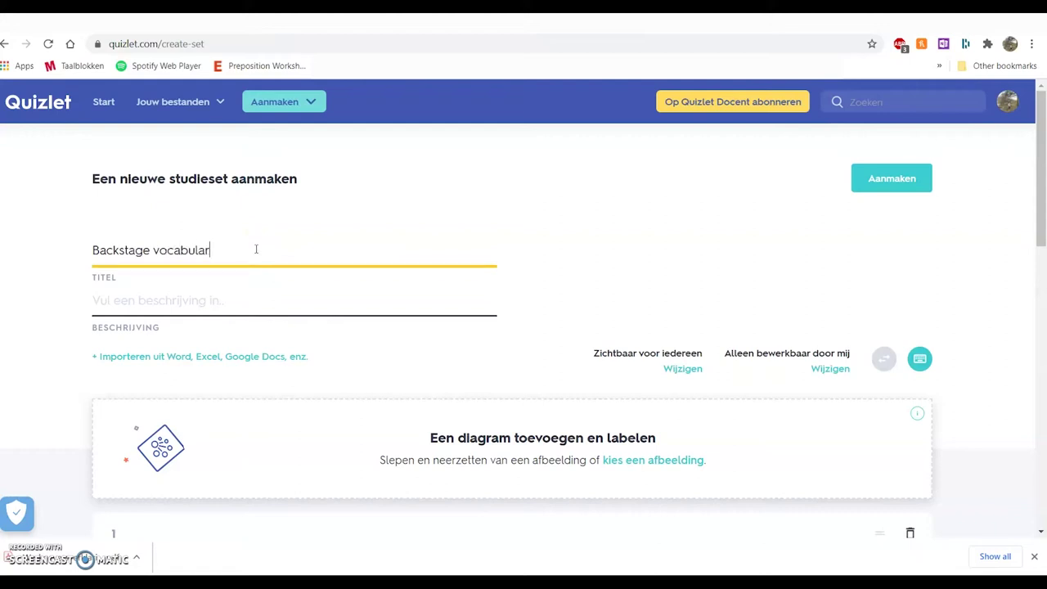
{"action": "type", "text": "y 3"}
{"action": "left_click", "coordinate": [223, 298]}
{"action": "type", "text": "Vakjargon"}
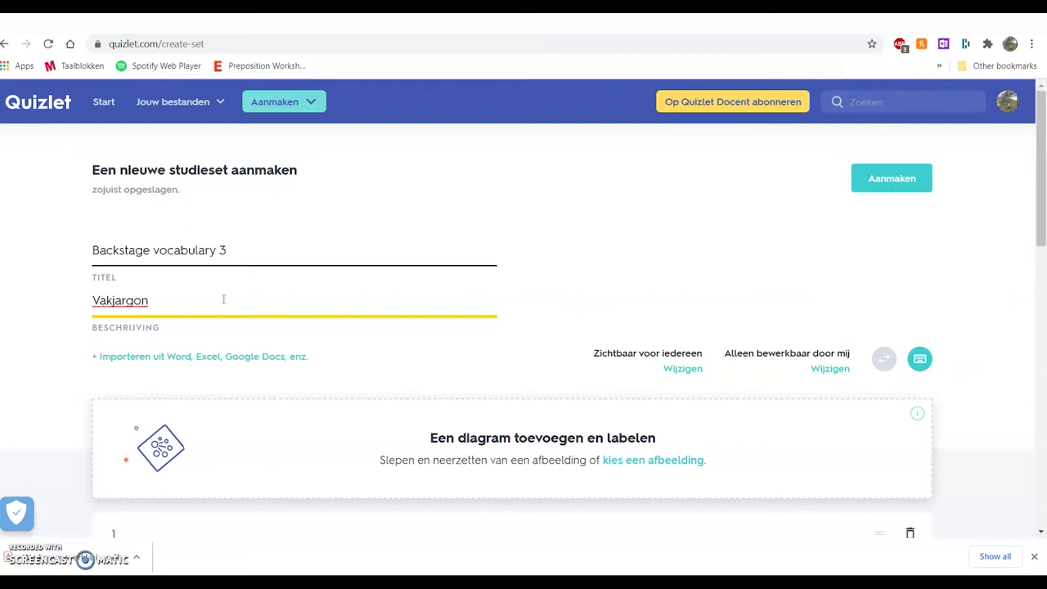
{"action": "type", "text": "voor PET"}
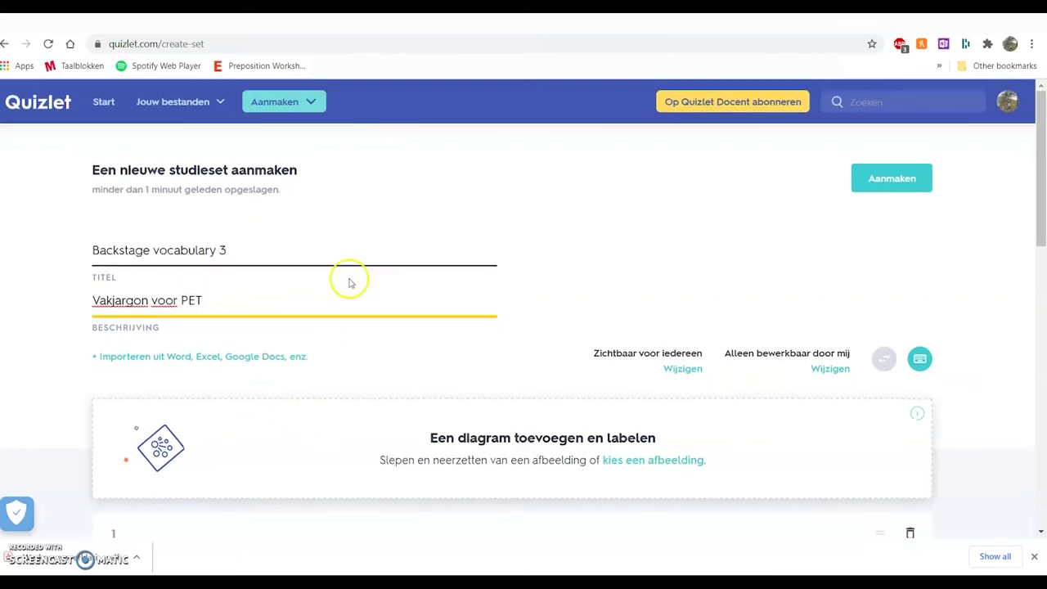
Open the import form for bringing in terms from Word, Excel or Google Docs
{"action": "scroll", "coordinate": [512, 275], "scroll_direction": "down", "scroll_amount": 1}
{"action": "scroll", "coordinate": [512, 277], "scroll_direction": "down", "scroll_amount": 1}
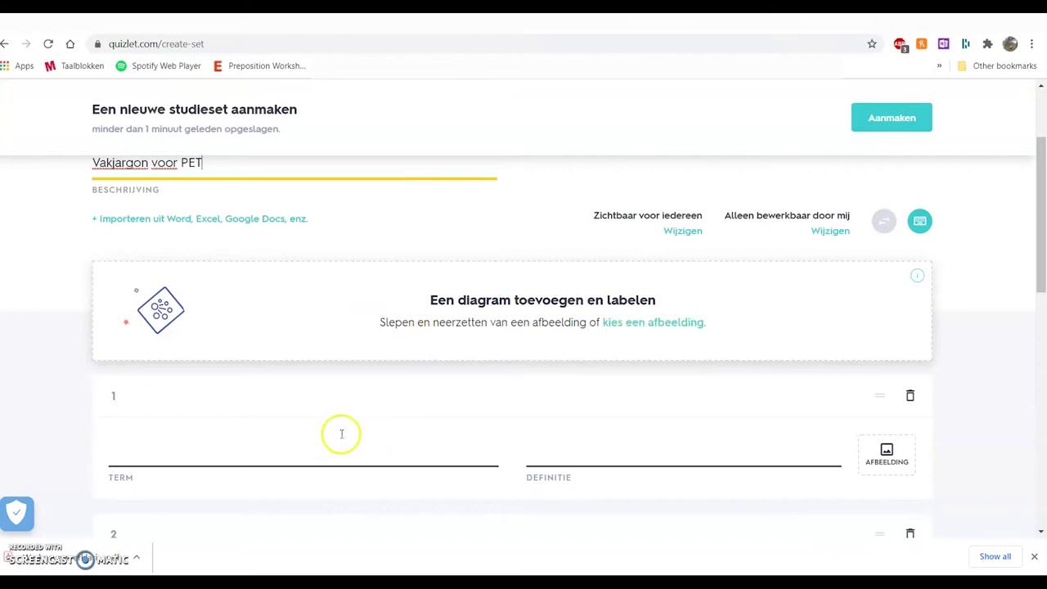
{"action": "scroll", "coordinate": [596, 446], "scroll_direction": "down", "scroll_amount": 1}
{"action": "scroll", "coordinate": [595, 445], "scroll_direction": "down", "scroll_amount": 4}
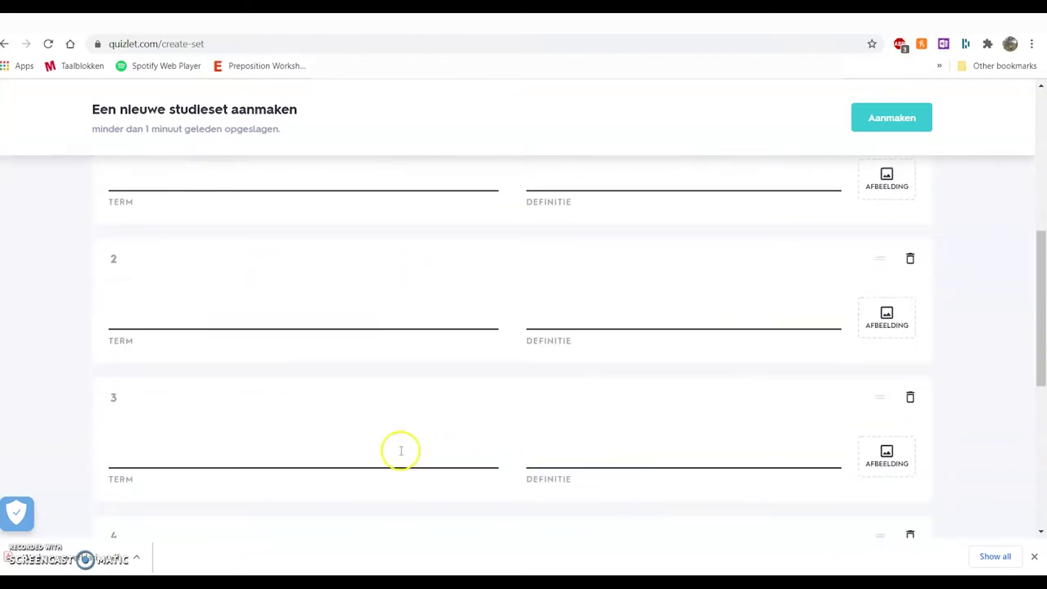
{"action": "scroll", "coordinate": [580, 458], "scroll_direction": "up", "scroll_amount": 4}
{"action": "scroll", "coordinate": [471, 458], "scroll_direction": "up", "scroll_amount": 2}
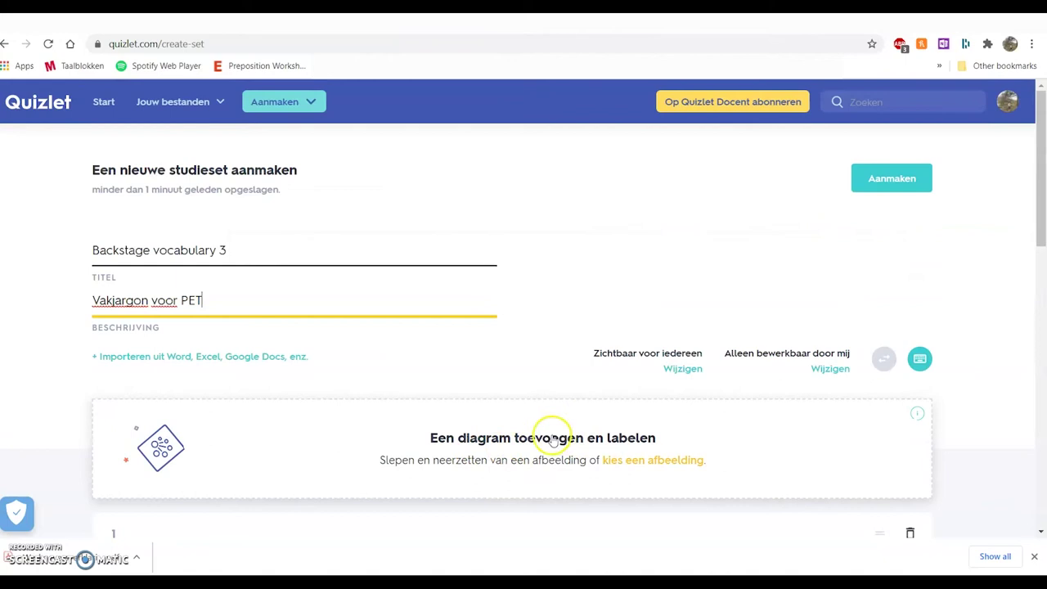
{"action": "left_click", "coordinate": [196, 361]}
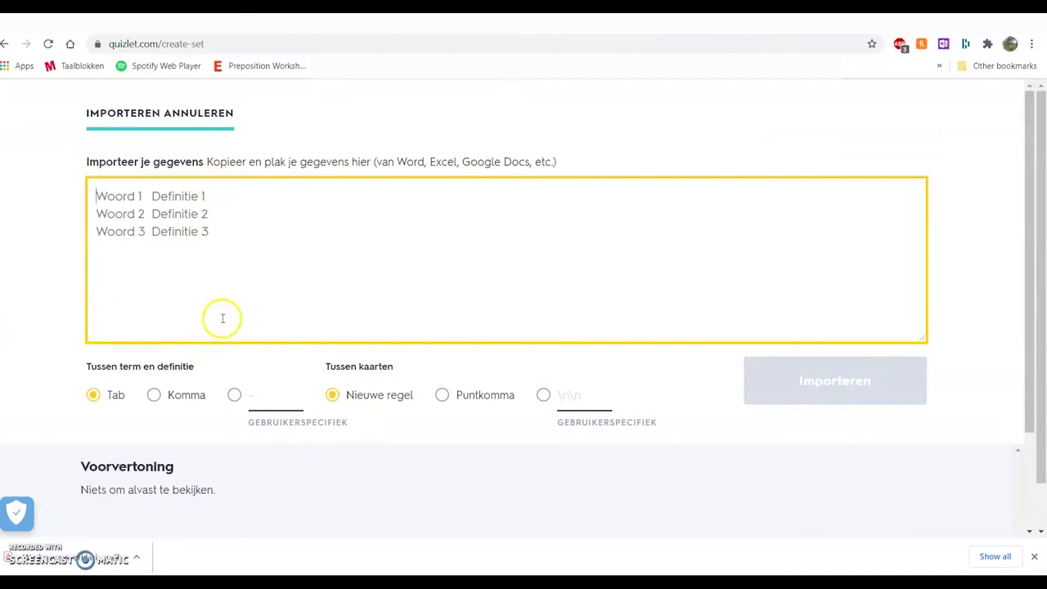
Switch to the Backstage vocabulary 3 workbook in Excel and copy the Dutch and English word columns from "vervorming" through "fade out"
{"action": "left_click", "coordinate": [313, 523]}
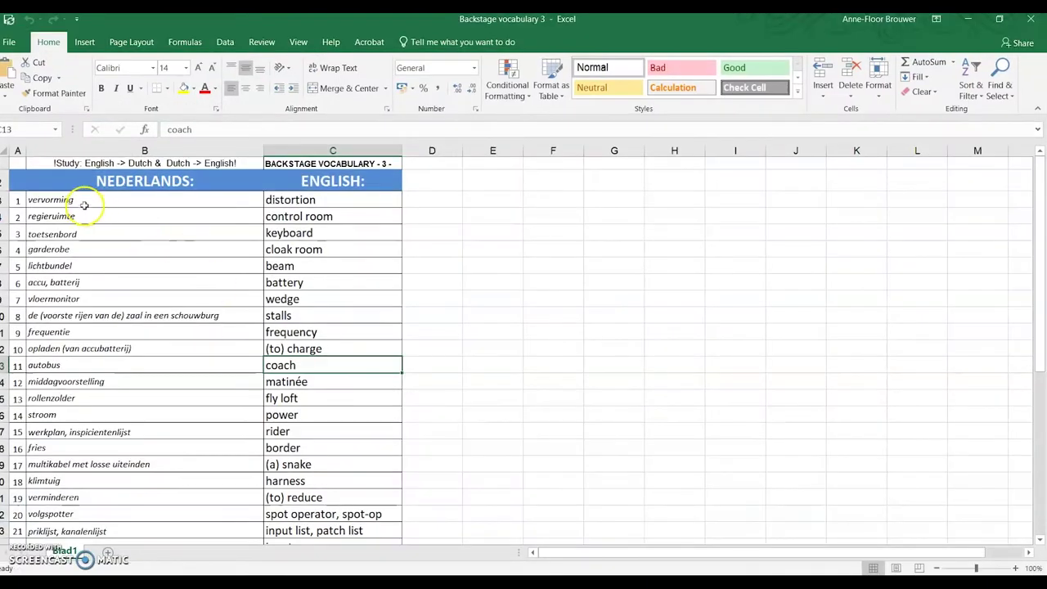
{"action": "left_click", "coordinate": [51, 199]}
{"action": "scroll", "coordinate": [303, 234], "scroll_direction": "down", "scroll_amount": 8}
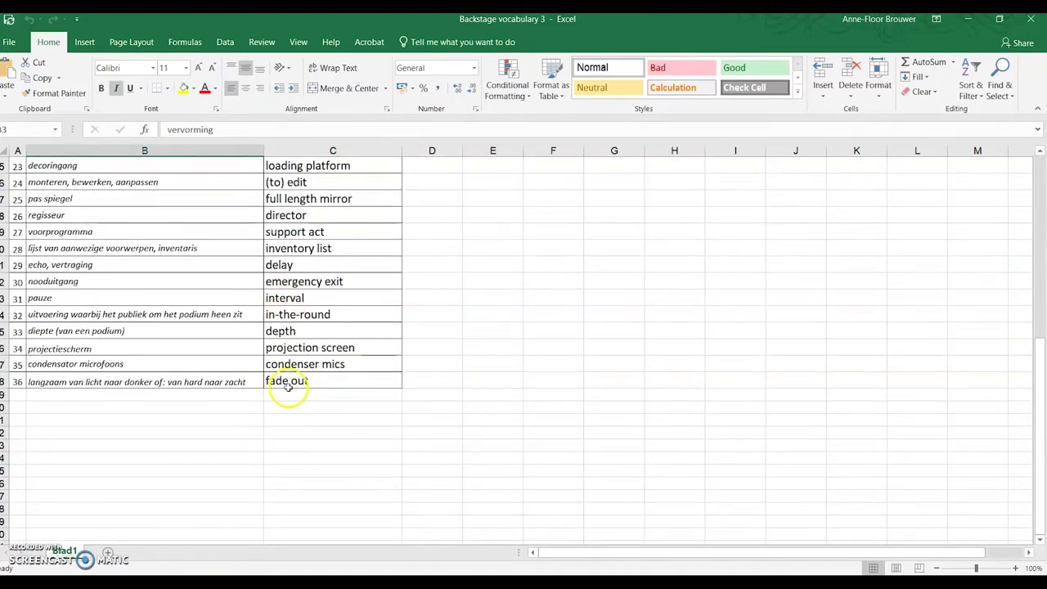
{"action": "left_click", "coordinate": [288, 384], "text": "shift"}
{"action": "key", "text": "ctrl+c"}
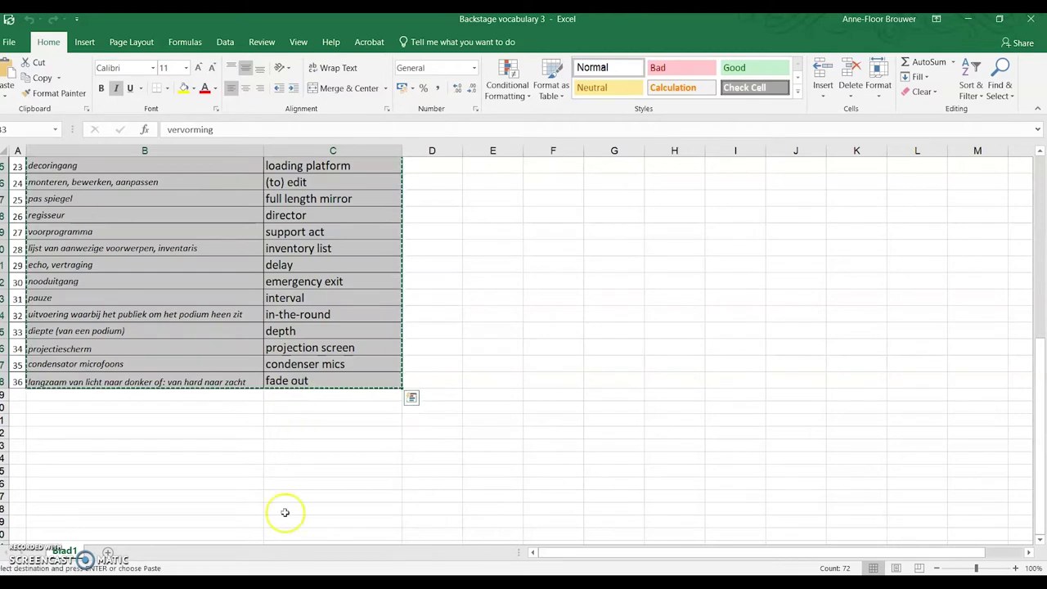
Switch back to Quizlet, paste the copied word list into the import form and import it as cards
{"action": "key", "text": "alt+Tab"}
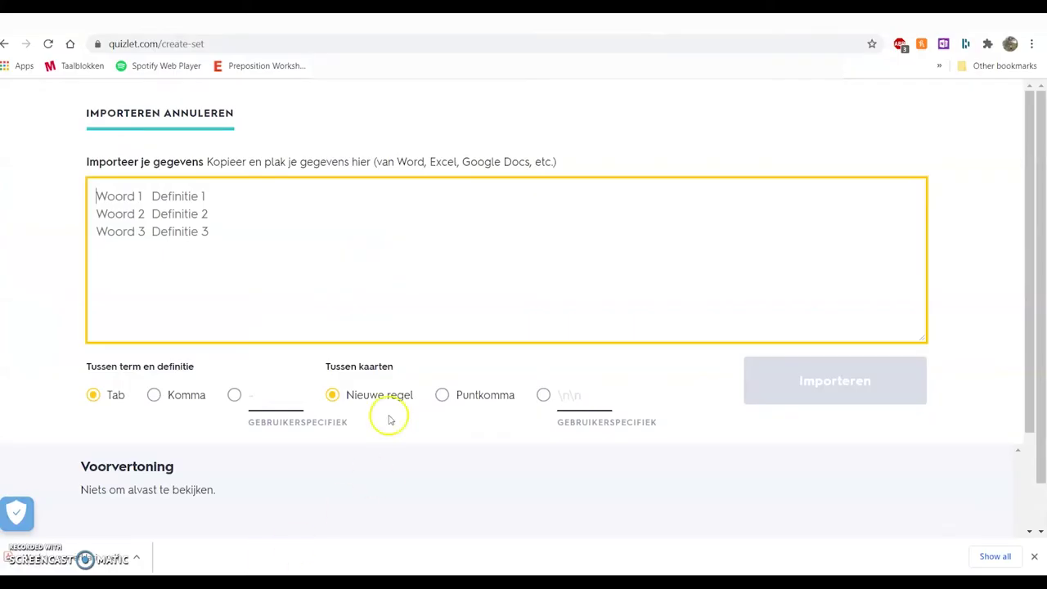
{"action": "key", "text": "ctrl+v"}
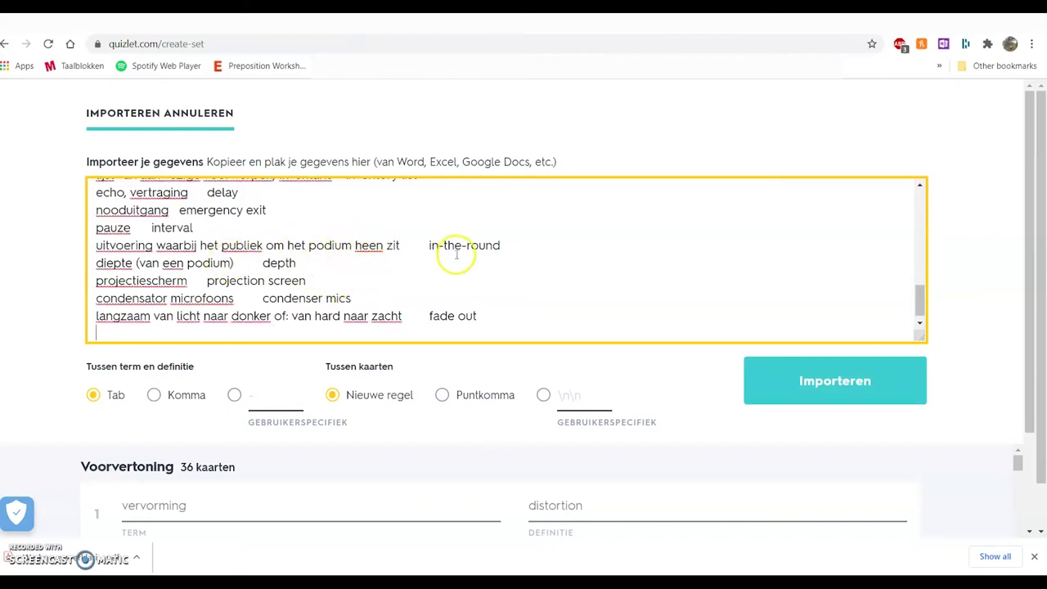
{"action": "scroll", "coordinate": [458, 254], "scroll_direction": "up", "scroll_amount": 8}
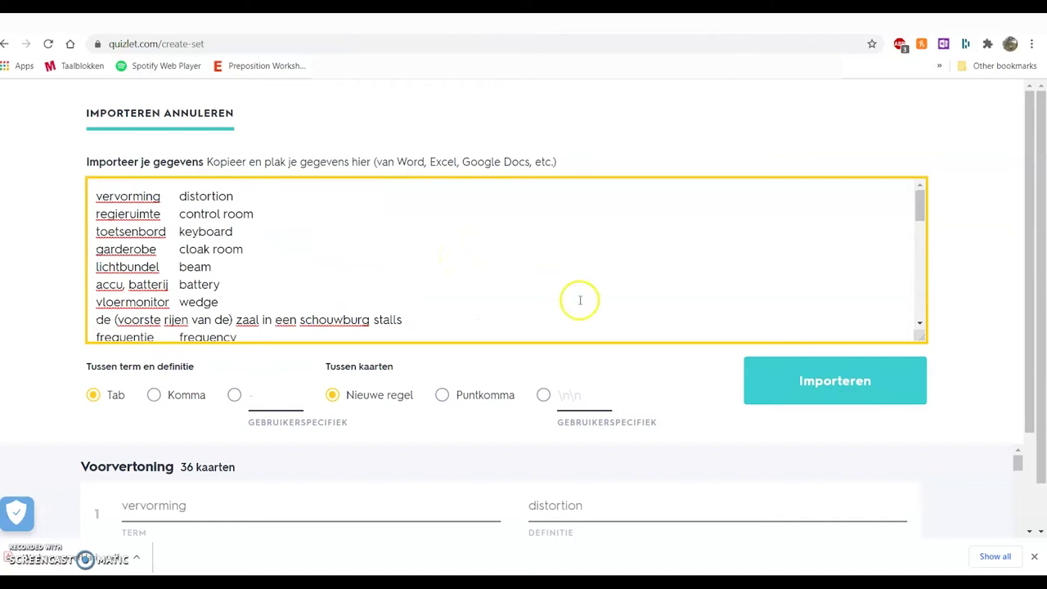
{"action": "left_click", "coordinate": [834, 386]}
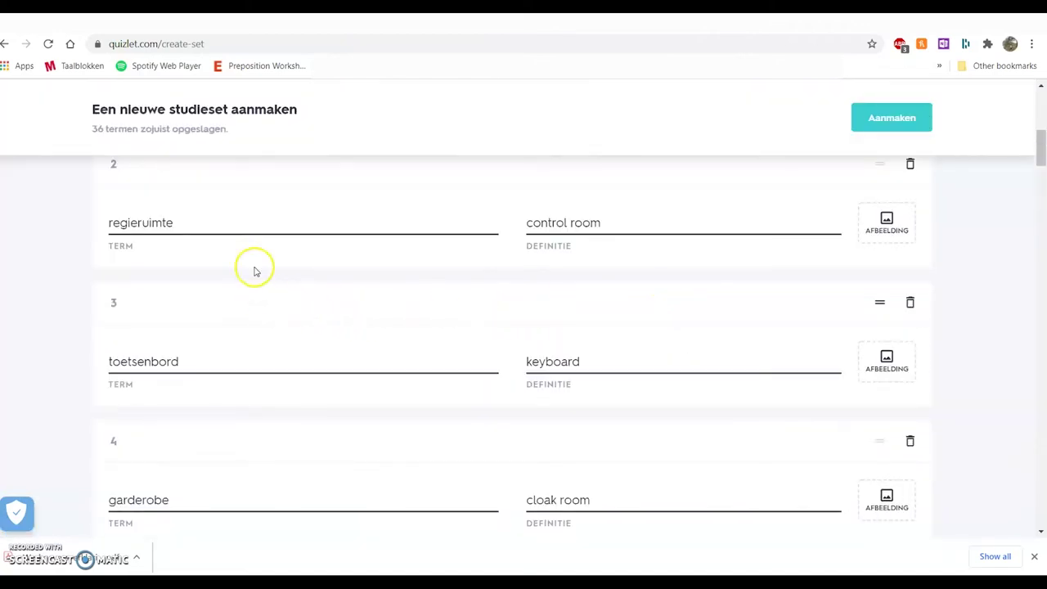
Review the imported terms and definitions along with the set's title, description and visibility settings
{"action": "scroll", "coordinate": [278, 347], "scroll_direction": "down", "scroll_amount": 2}
{"action": "scroll", "coordinate": [720, 358], "scroll_direction": "down", "scroll_amount": 9}
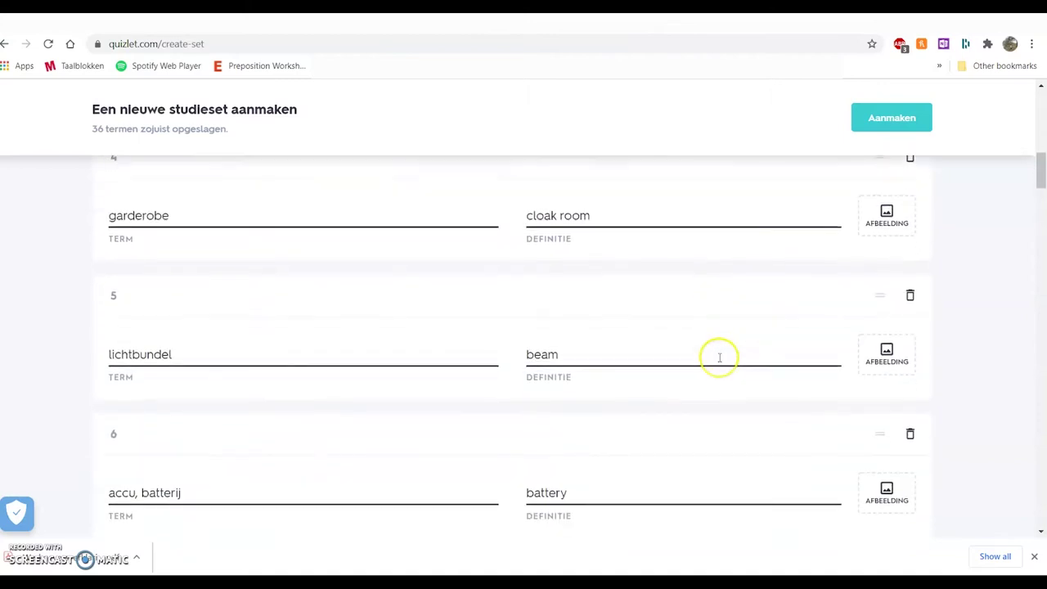
{"action": "scroll", "coordinate": [719, 358], "scroll_direction": "down", "scroll_amount": 4}
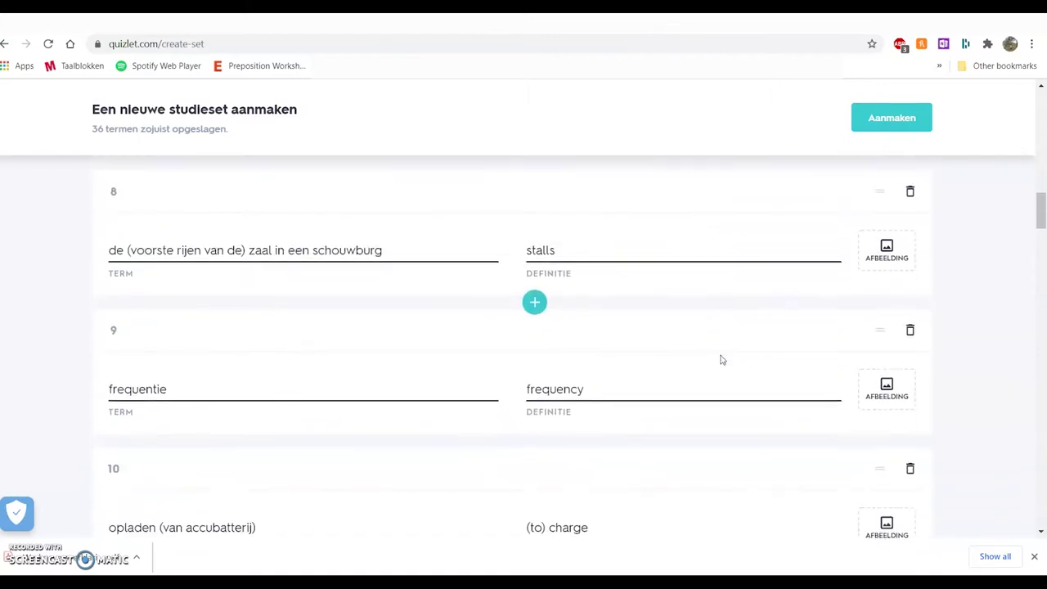
{"action": "scroll", "coordinate": [720, 357], "scroll_direction": "up", "scroll_amount": 15}
{"action": "scroll", "coordinate": [721, 359], "scroll_direction": "up", "scroll_amount": 5}
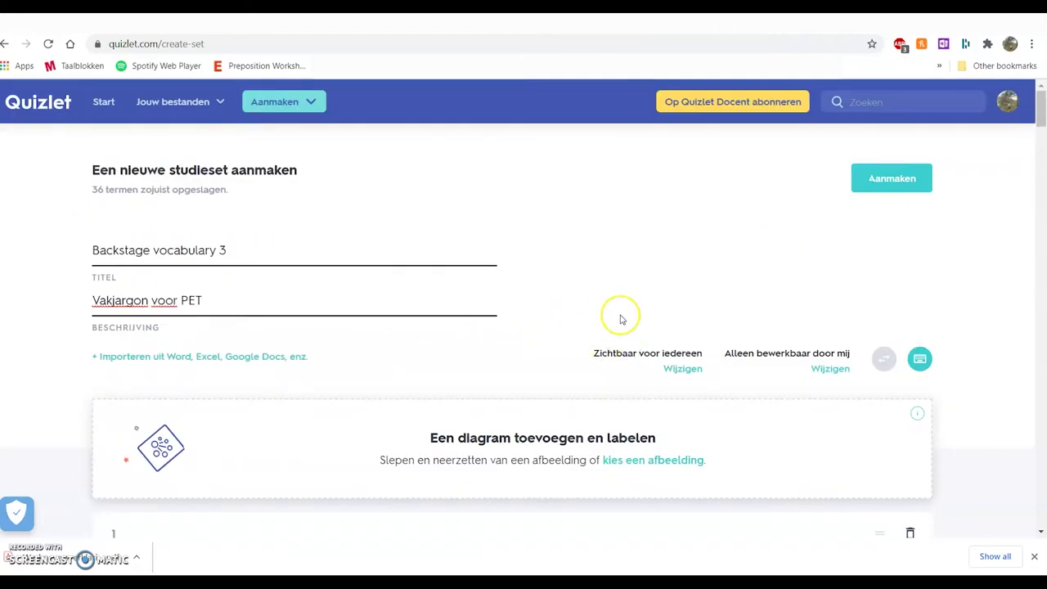
{"action": "scroll", "coordinate": [623, 316], "scroll_direction": "down", "scroll_amount": 2}
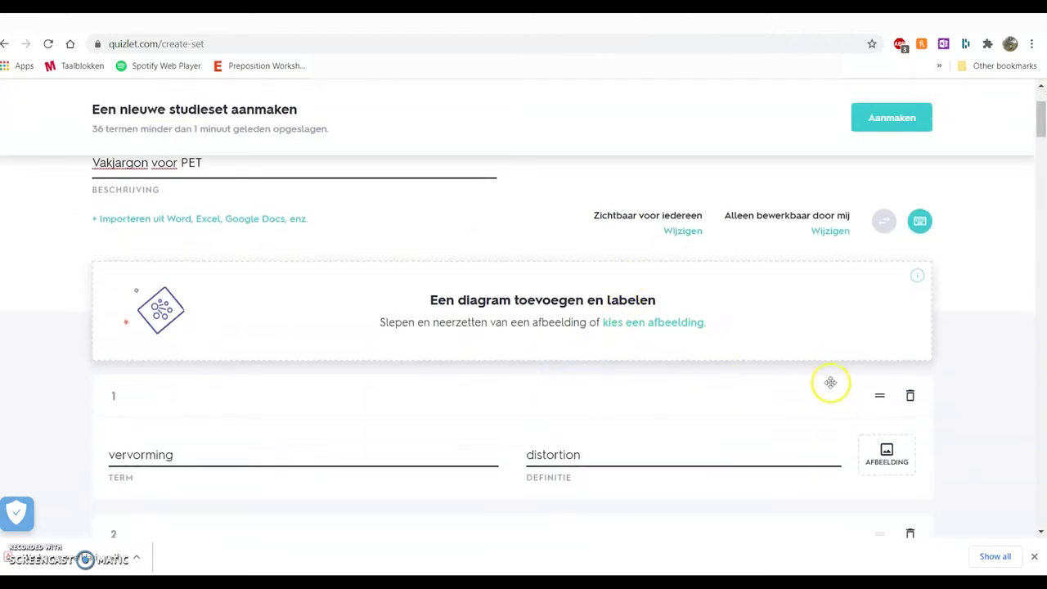
{"action": "scroll", "coordinate": [693, 436], "scroll_direction": "down", "scroll_amount": 1}
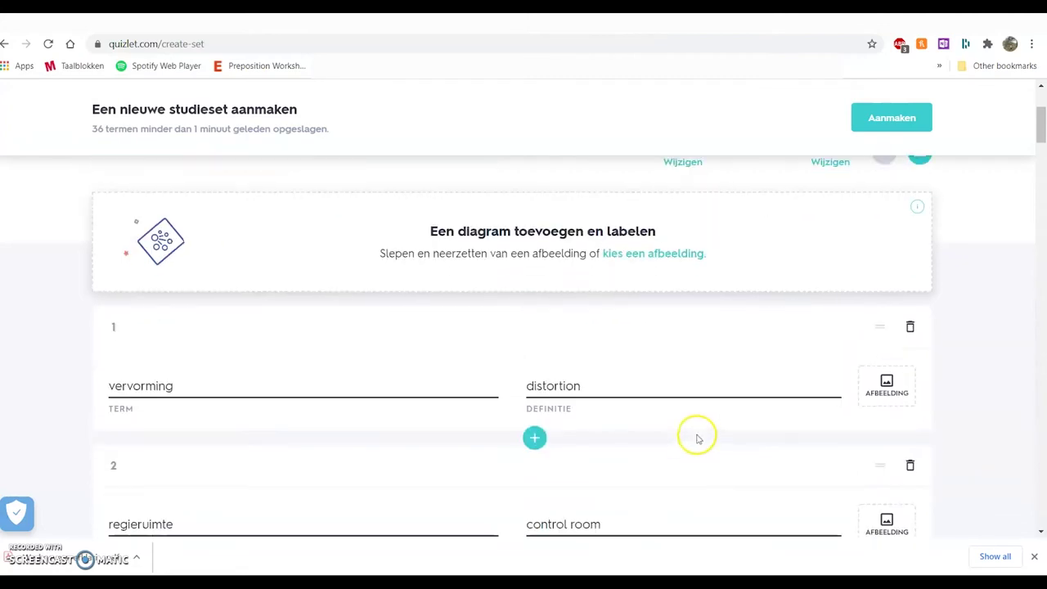
{"action": "scroll", "coordinate": [695, 393], "scroll_direction": "up", "scroll_amount": 2}
{"action": "scroll", "coordinate": [612, 391], "scroll_direction": "up", "scroll_amount": 1}
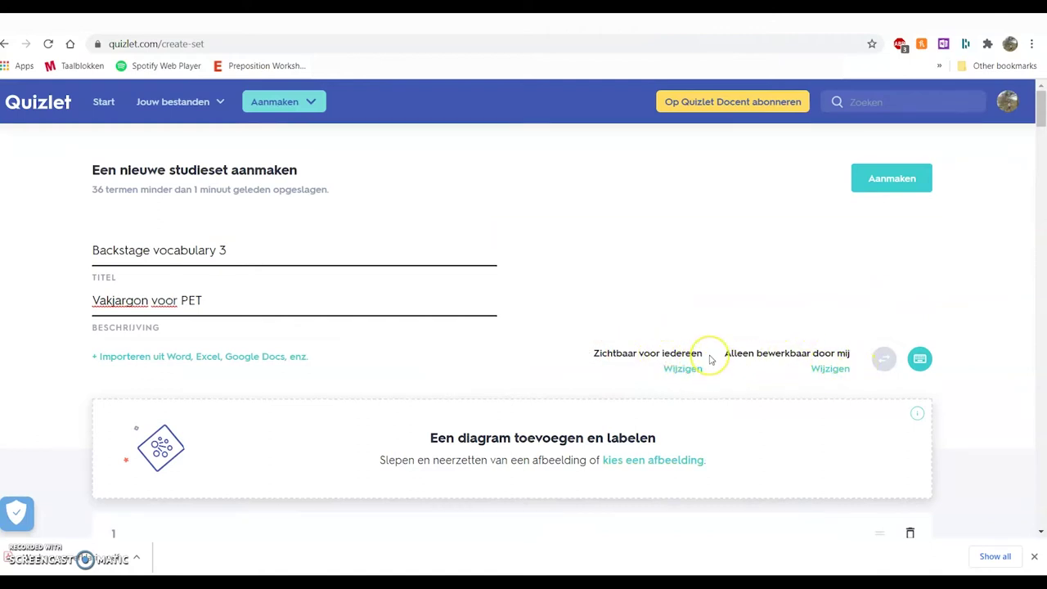
Set the term language to Nederlands and the definition language to Engels on the first card
{"action": "scroll", "coordinate": [710, 360], "scroll_direction": "down", "scroll_amount": 3}
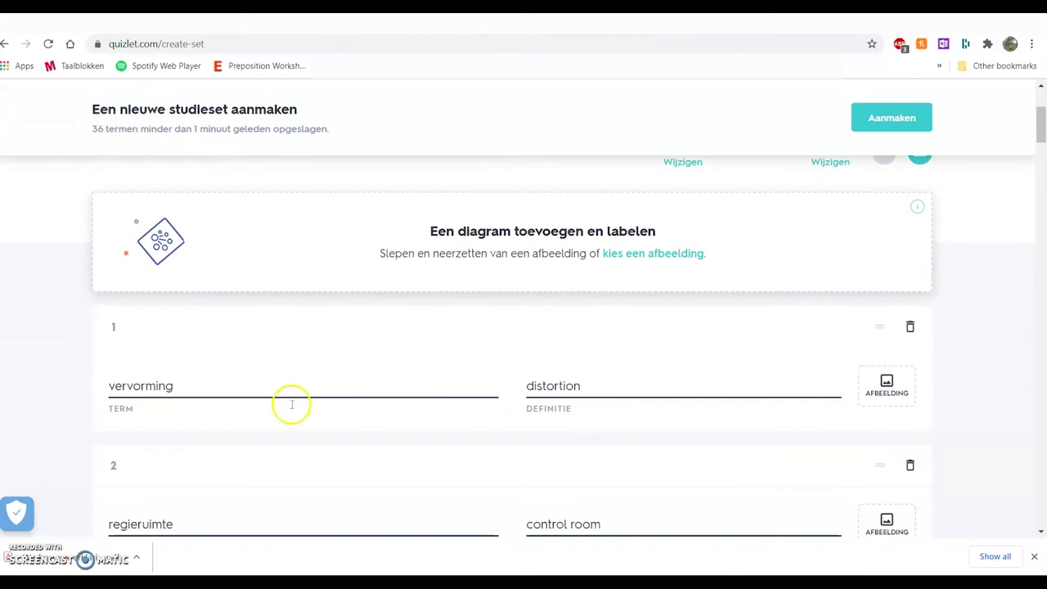
{"action": "left_click", "coordinate": [299, 383]}
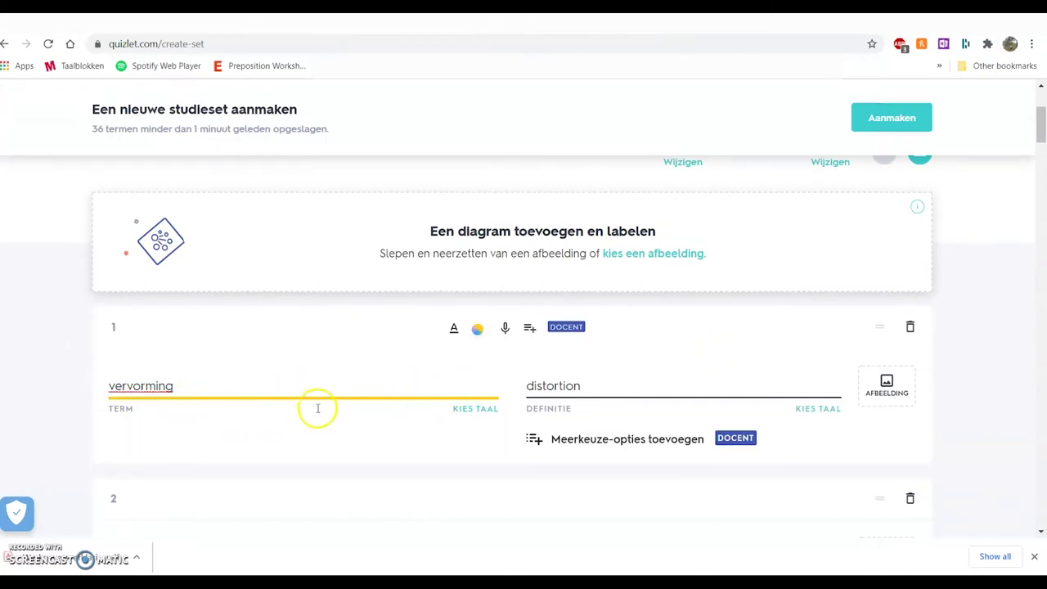
{"action": "left_click", "coordinate": [482, 419]}
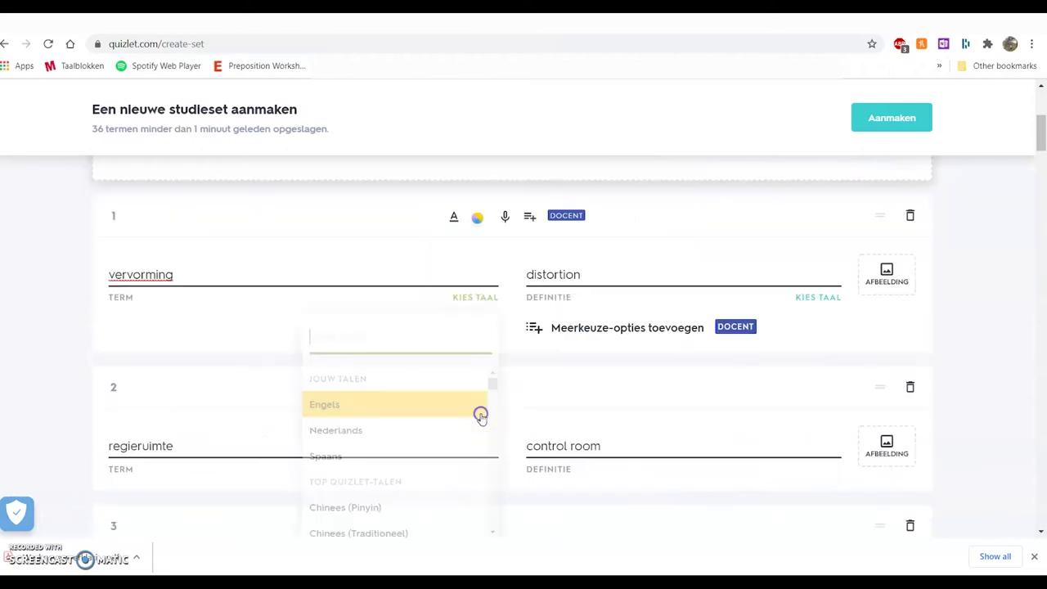
{"action": "left_click", "coordinate": [434, 428]}
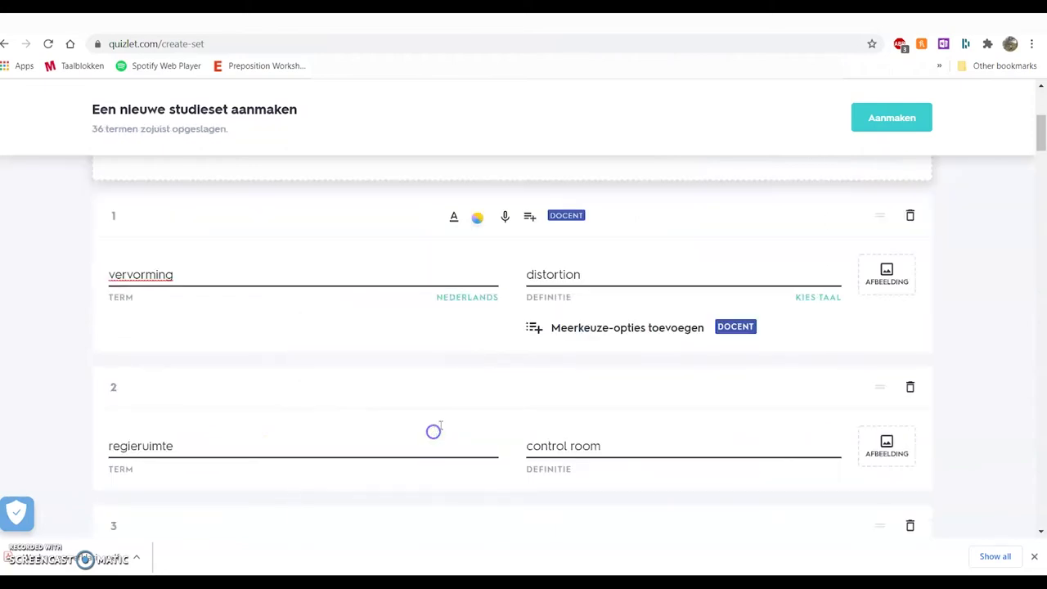
{"action": "left_click", "coordinate": [810, 299]}
{"action": "left_click", "coordinate": [720, 403]}
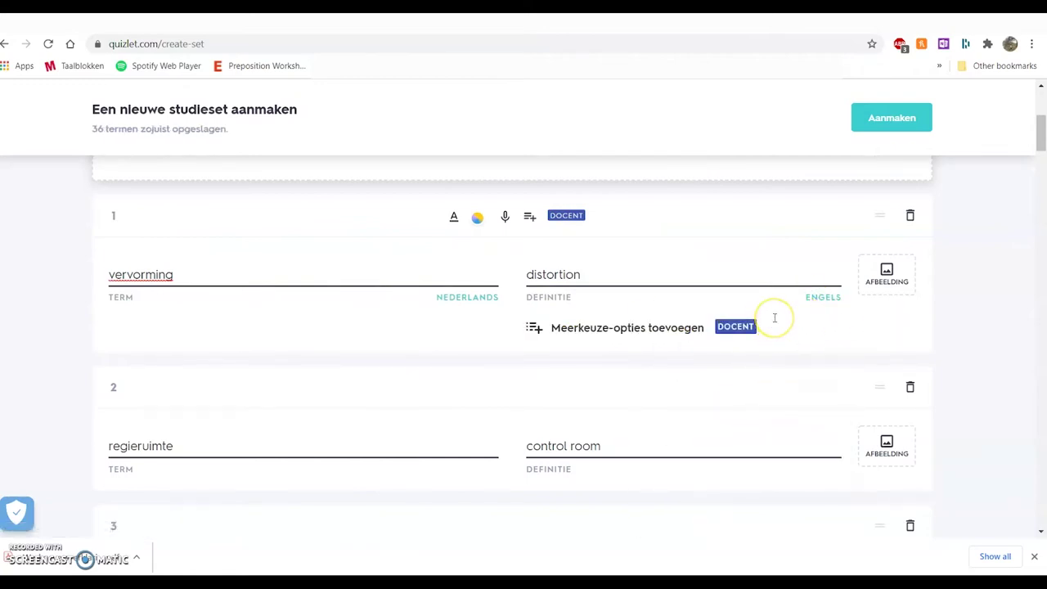
Finish creating the study set and close the suggestion to add it to a class
{"action": "scroll", "coordinate": [775, 317], "scroll_direction": "down", "scroll_amount": 2}
{"action": "scroll", "coordinate": [774, 317], "scroll_direction": "up", "scroll_amount": 6}
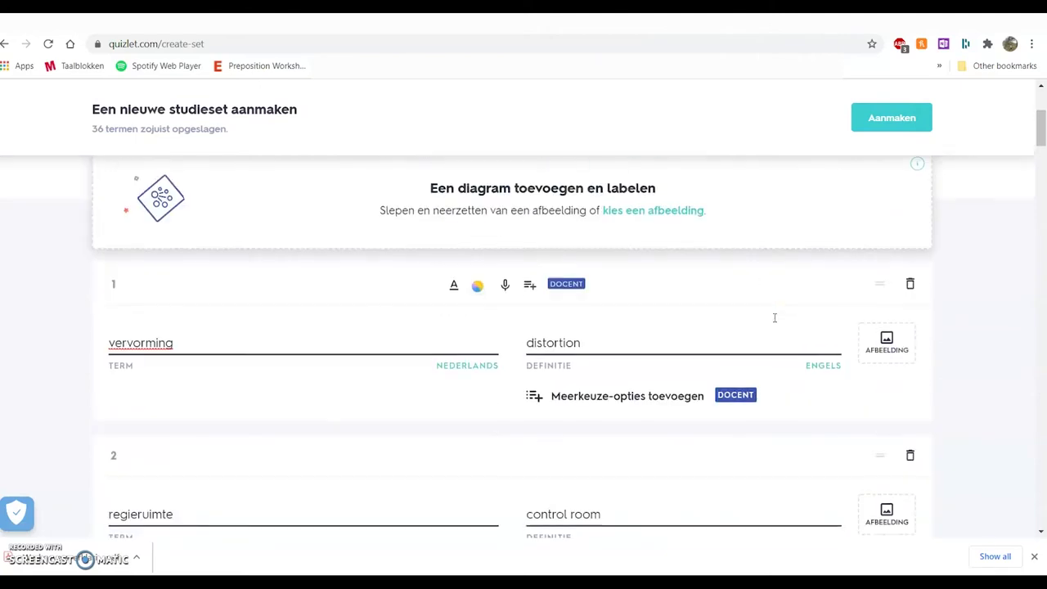
{"action": "left_click", "coordinate": [898, 175]}
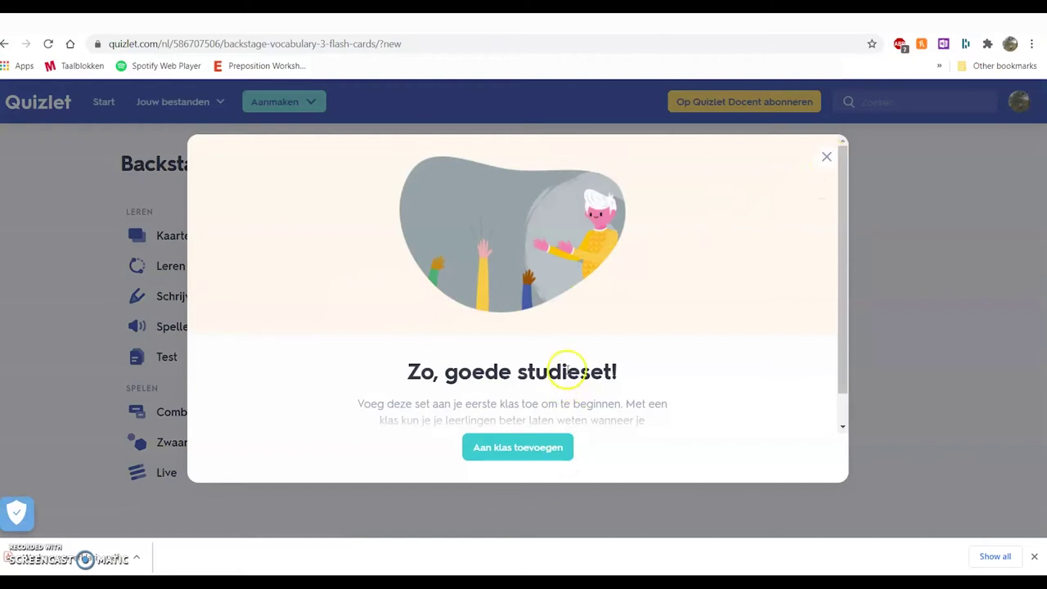
{"action": "scroll", "coordinate": [564, 372], "scroll_direction": "down", "scroll_amount": 1}
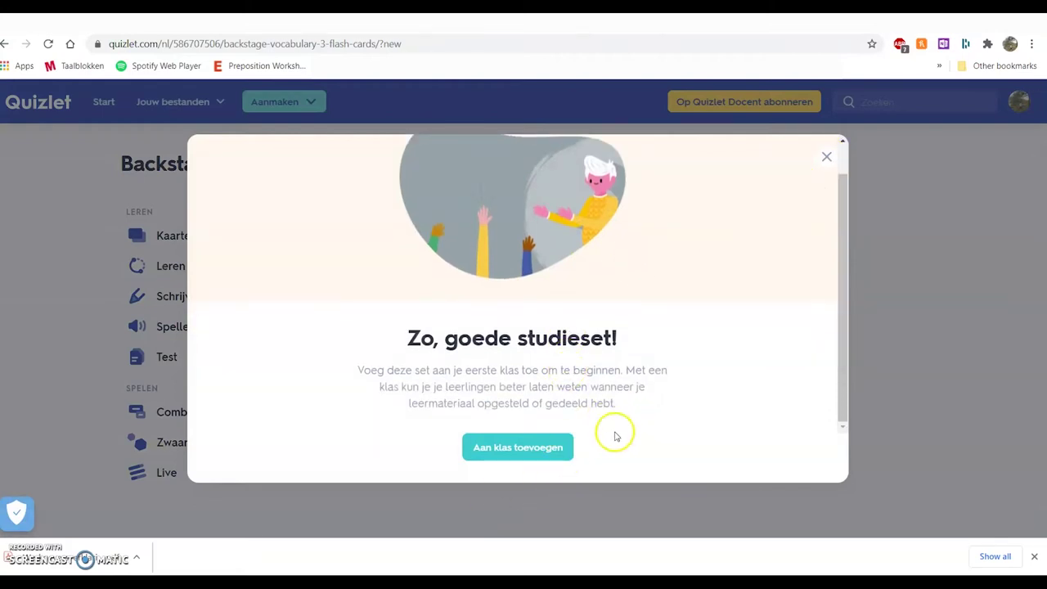
{"action": "left_click", "coordinate": [827, 158]}
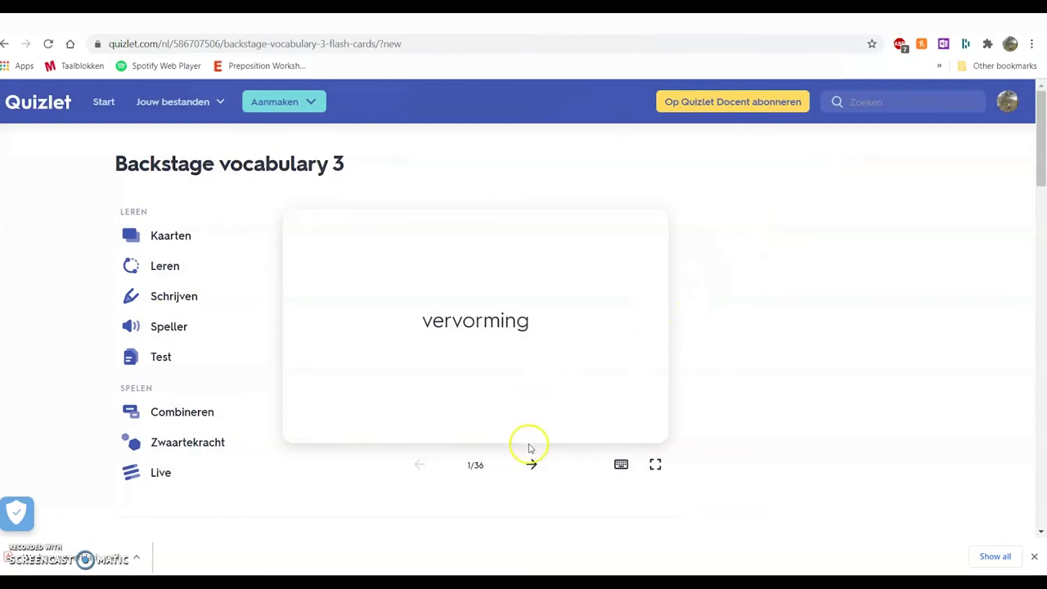
Flip the first flashcard back and forth between its Dutch term and English definition
{"action": "left_click", "coordinate": [531, 359]}
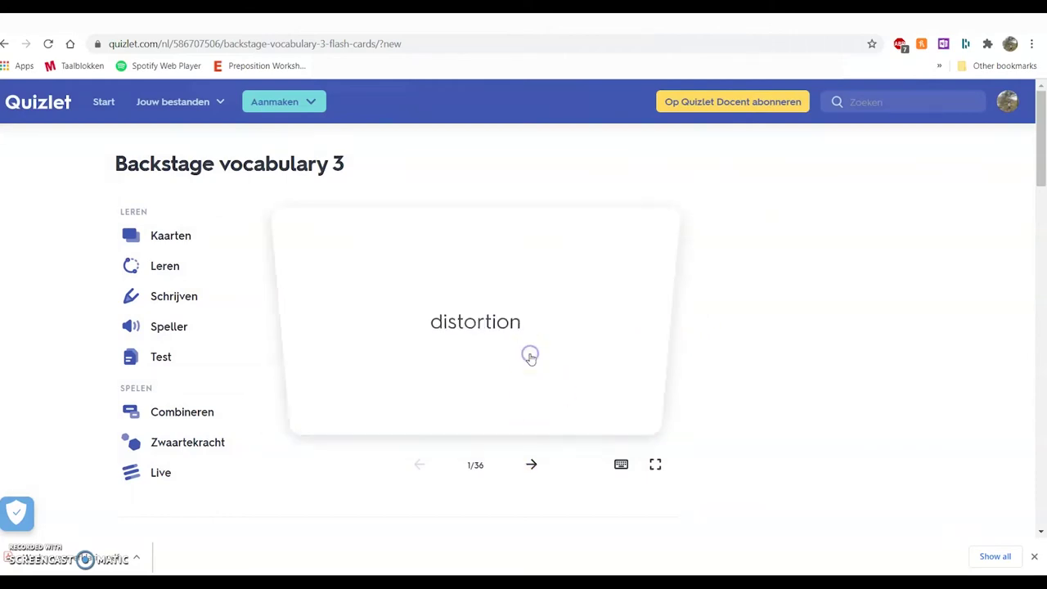
{"action": "left_click", "coordinate": [530, 358]}
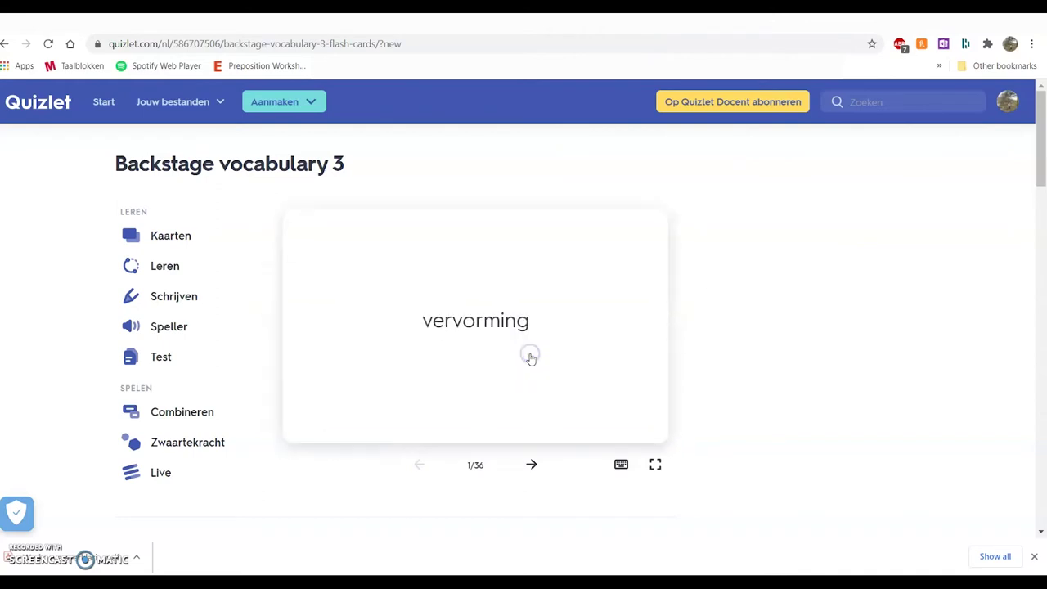
{"action": "left_click", "coordinate": [531, 359]}
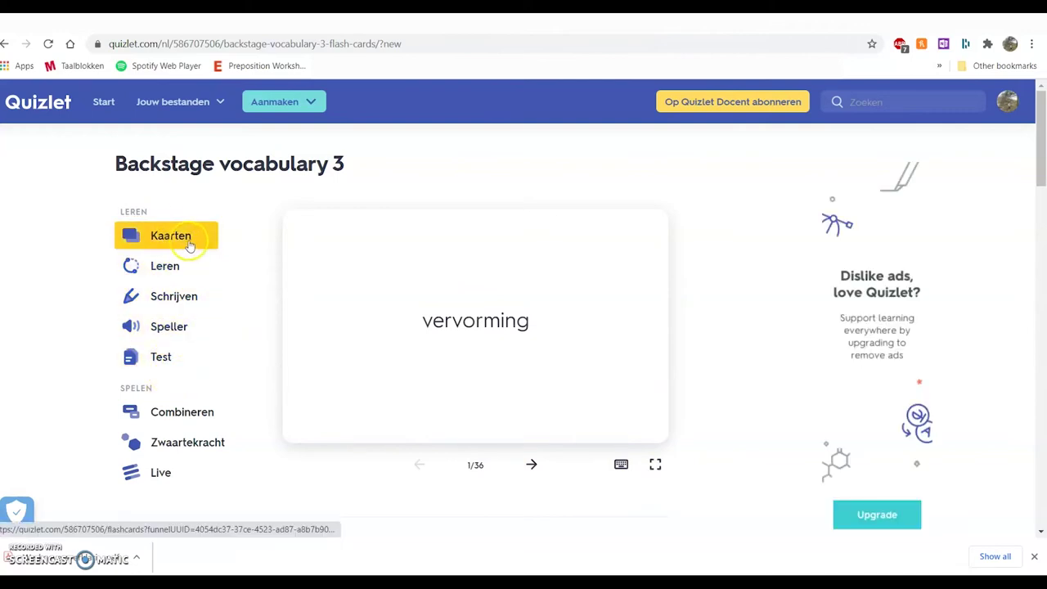
{"action": "left_click", "coordinate": [330, 281]}
{"action": "left_click", "coordinate": [329, 281]}
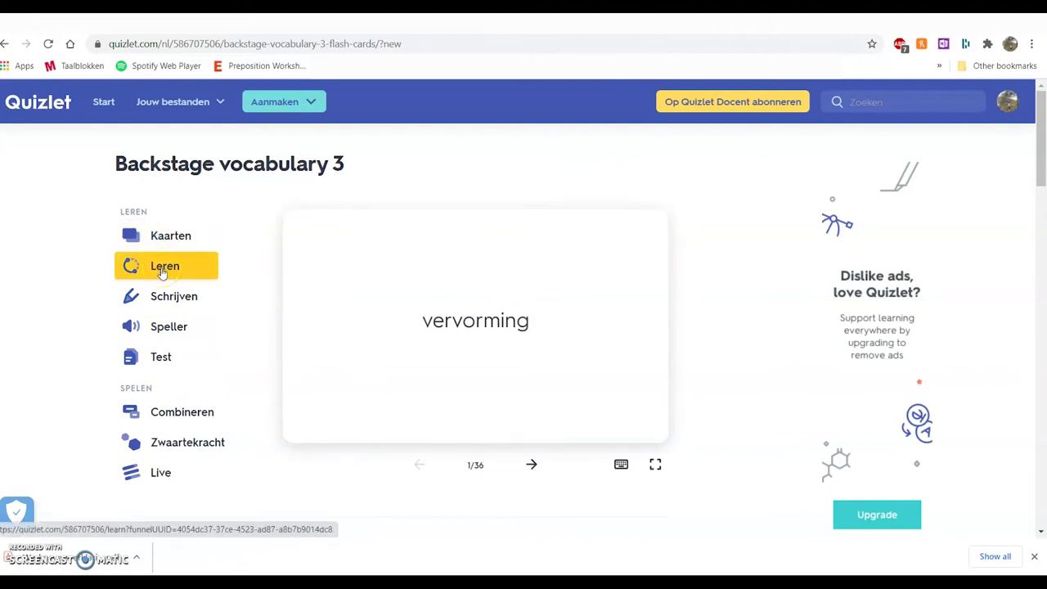
{"action": "left_click", "coordinate": [162, 302]}
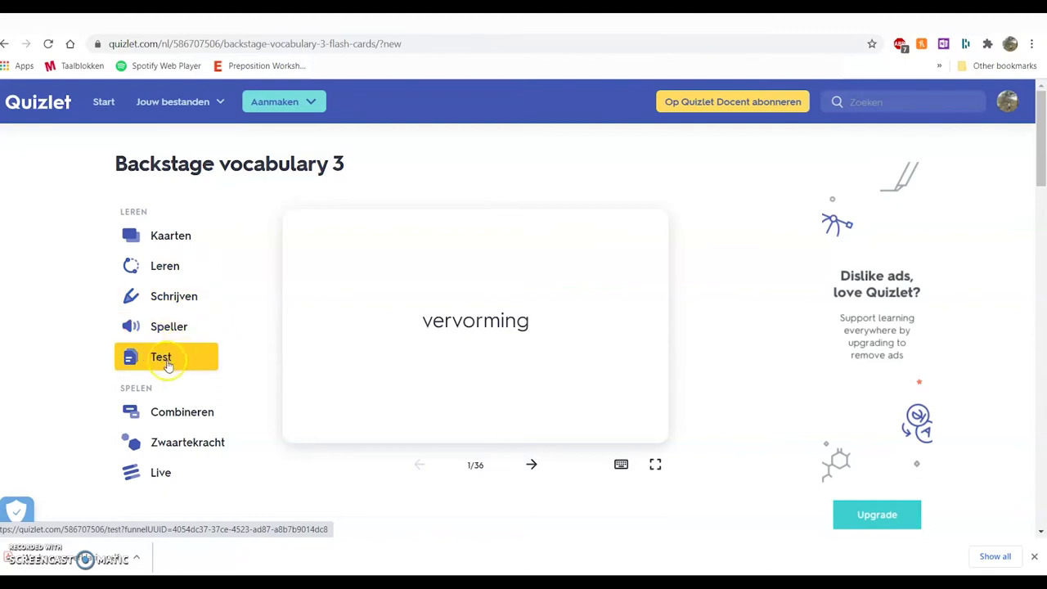
Start the Leren mode and answer "fly loft" for rollenzolder and "(a) snake" for opladen (van accubatterij)
{"action": "left_click", "coordinate": [174, 270]}
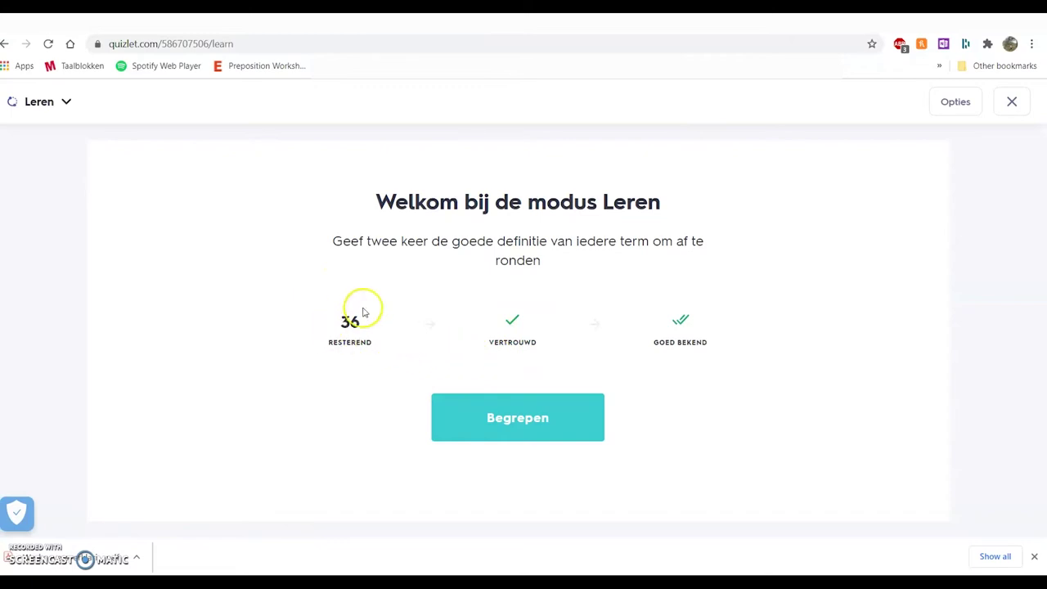
{"action": "left_click", "coordinate": [561, 425]}
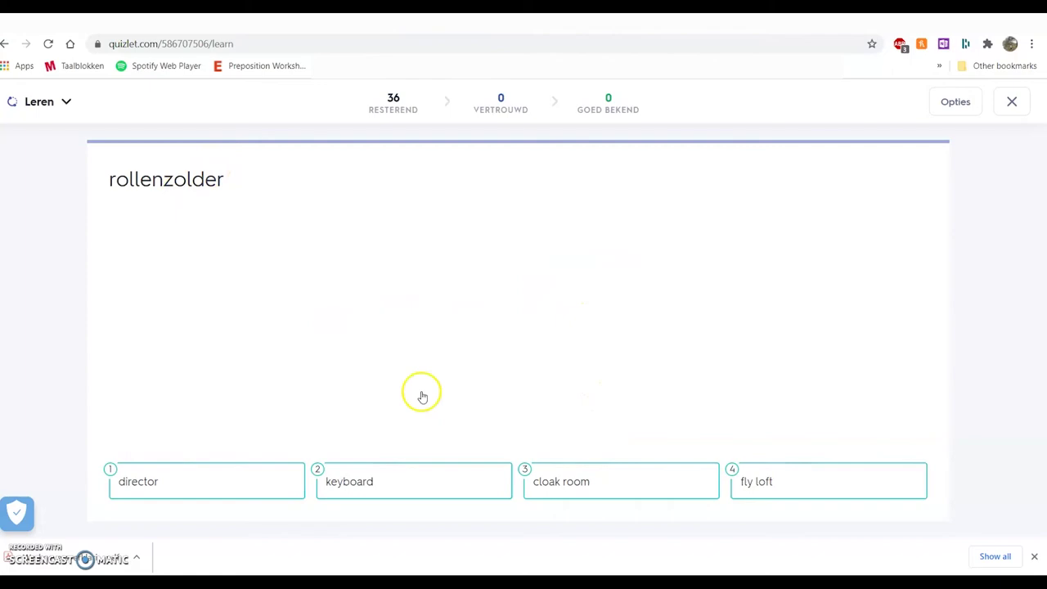
{"action": "left_click", "coordinate": [757, 495]}
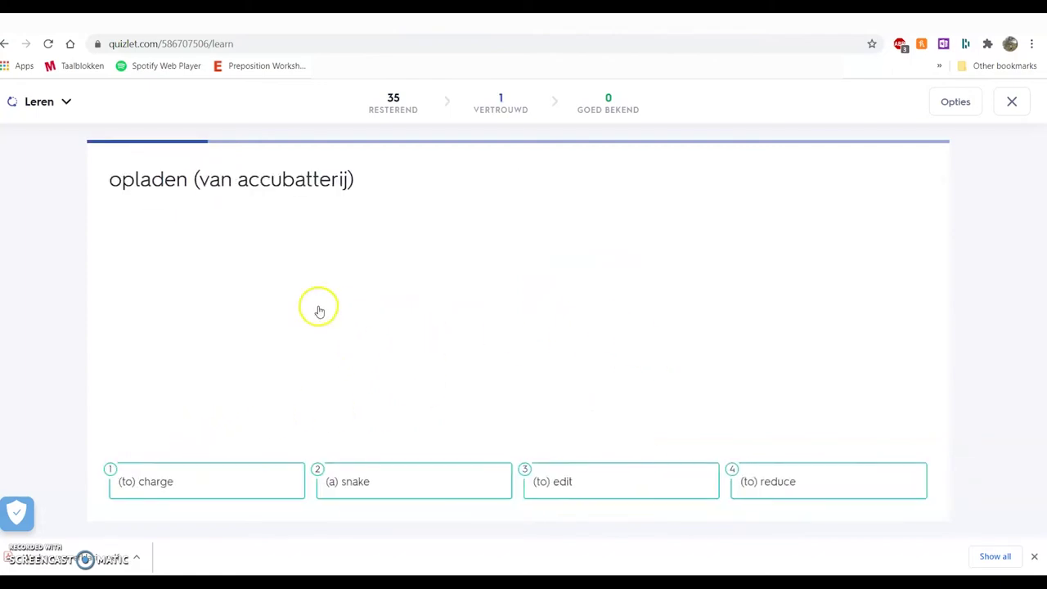
{"action": "left_click", "coordinate": [442, 494]}
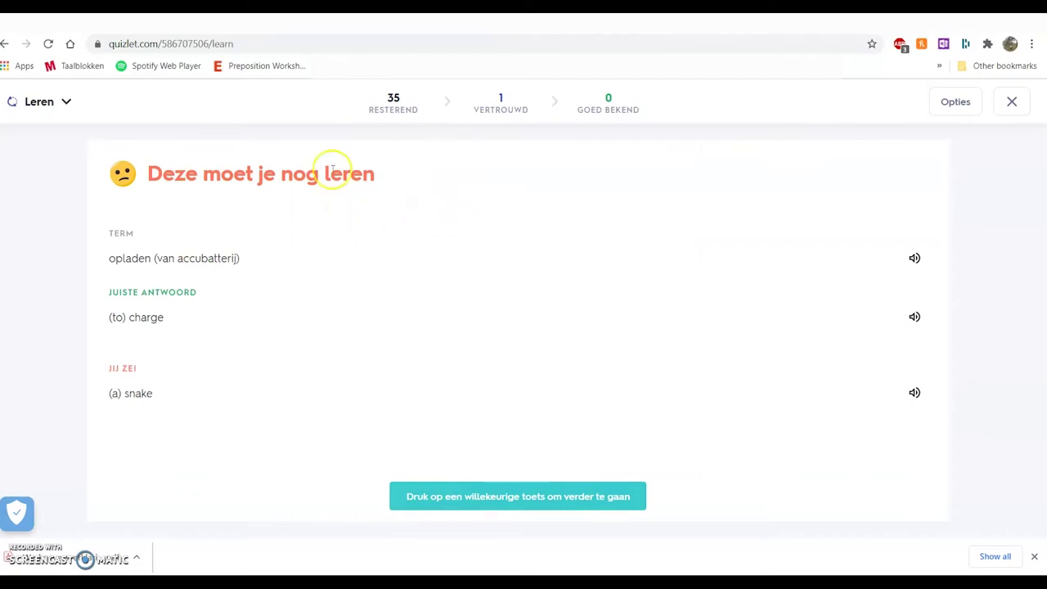
Switch from the Leren mode to the Combineren game and start it
{"action": "left_click", "coordinate": [65, 103]}
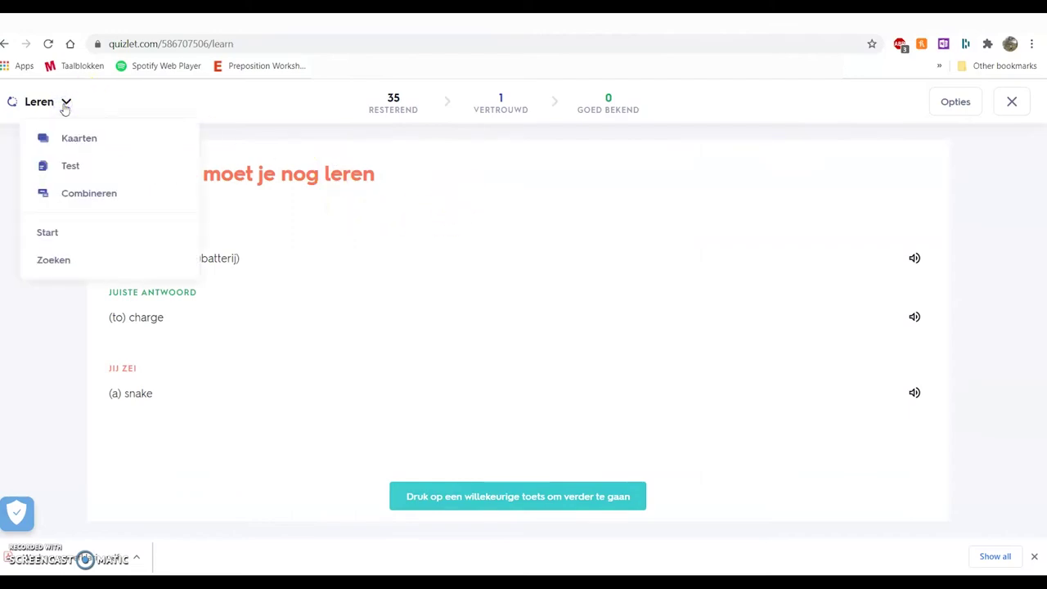
{"action": "left_click", "coordinate": [98, 196]}
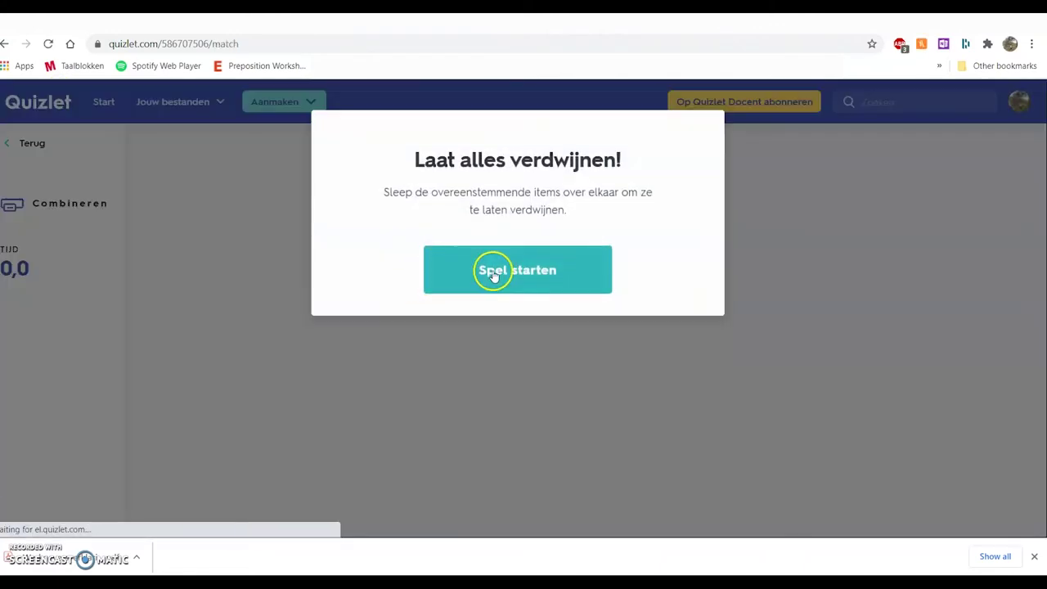
{"action": "left_click", "coordinate": [503, 280]}
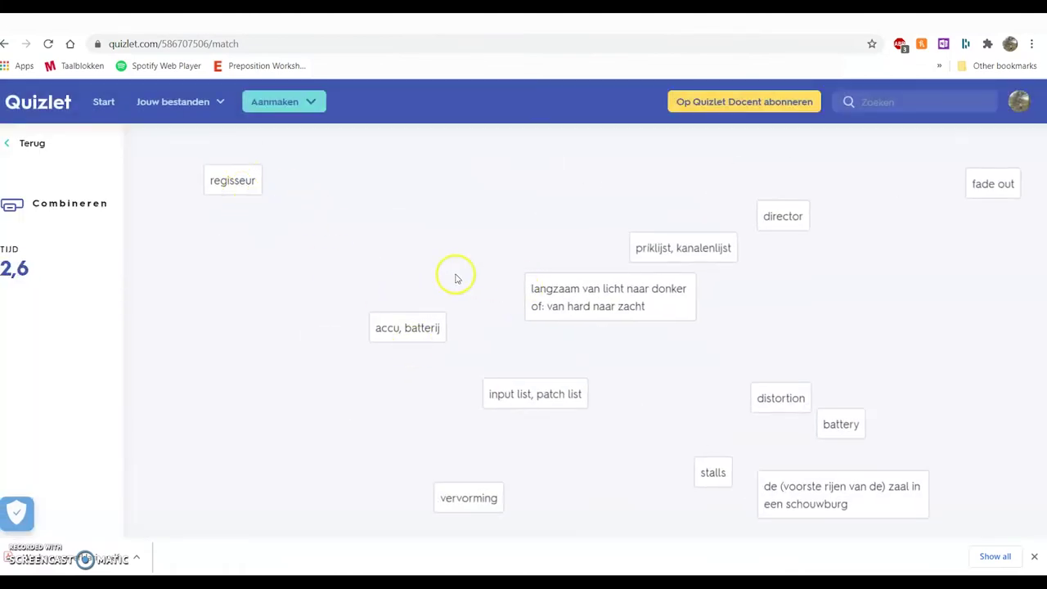
Try pairing vervorming with "accu, batterij", match director with regisseur, and return to the study set page
{"action": "left_click_drag", "start_coordinate": [484, 505], "coordinate": [428, 343]}
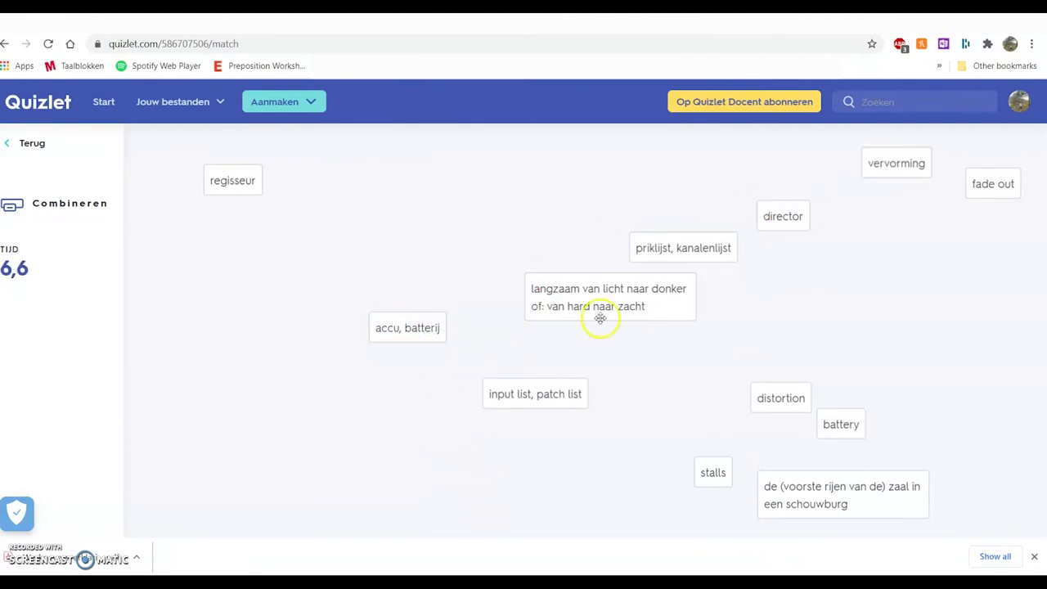
{"action": "left_click_drag", "start_coordinate": [788, 216], "coordinate": [257, 191]}
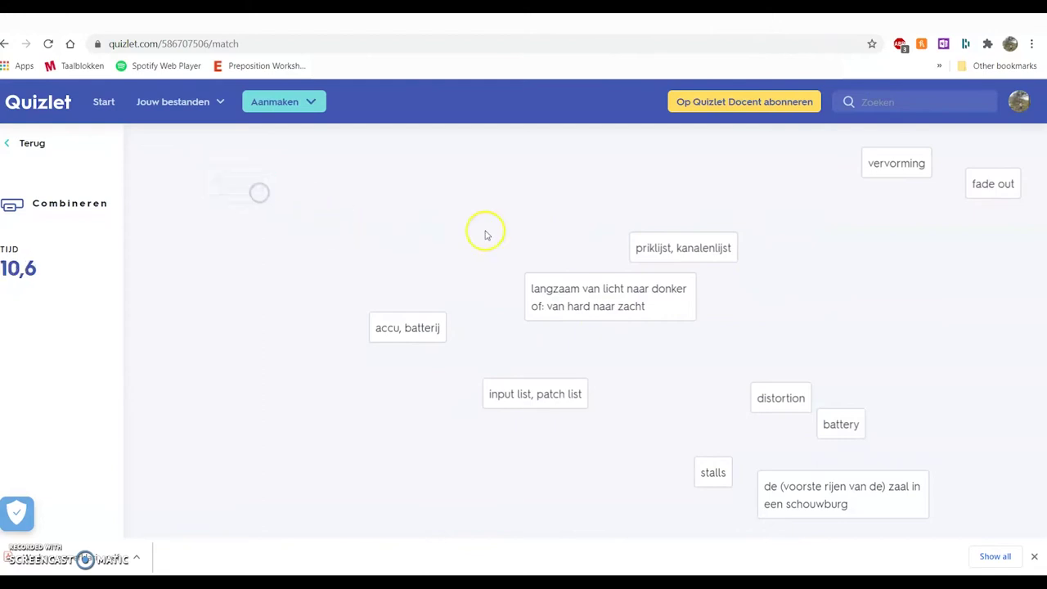
{"action": "left_click", "coordinate": [26, 142]}
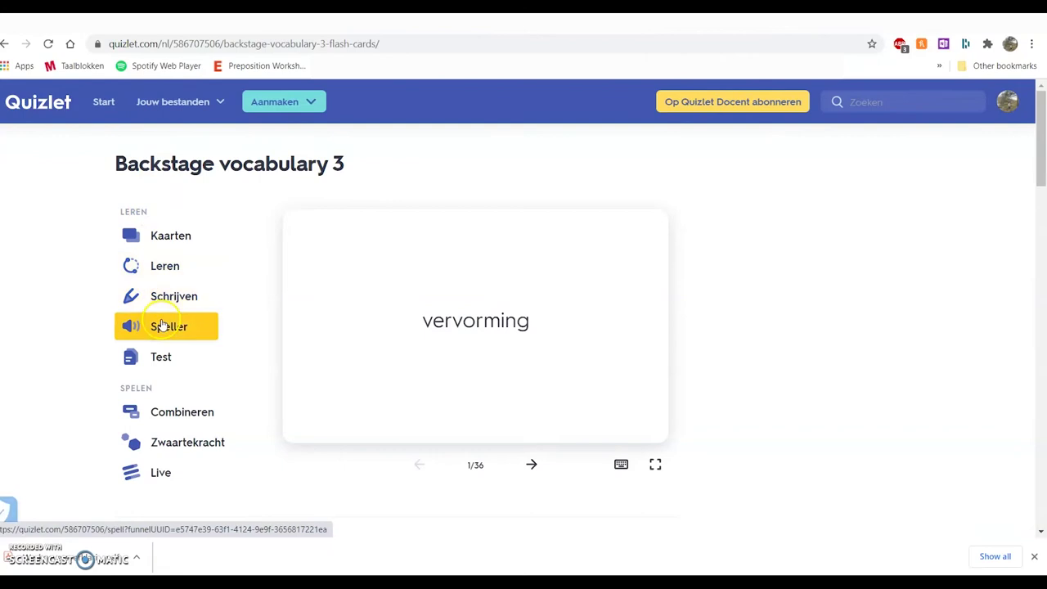
Start the Zwaartekracht game with all terms at the Gemakkelijk difficulty level
{"action": "scroll", "coordinate": [206, 358], "scroll_direction": "down", "scroll_amount": 1}
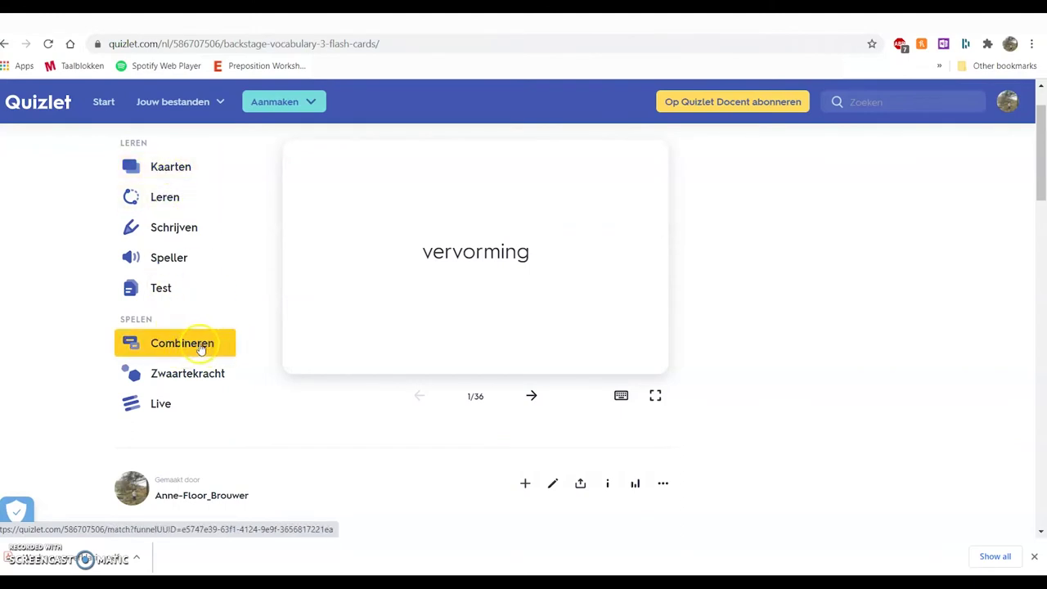
{"action": "left_click", "coordinate": [215, 381]}
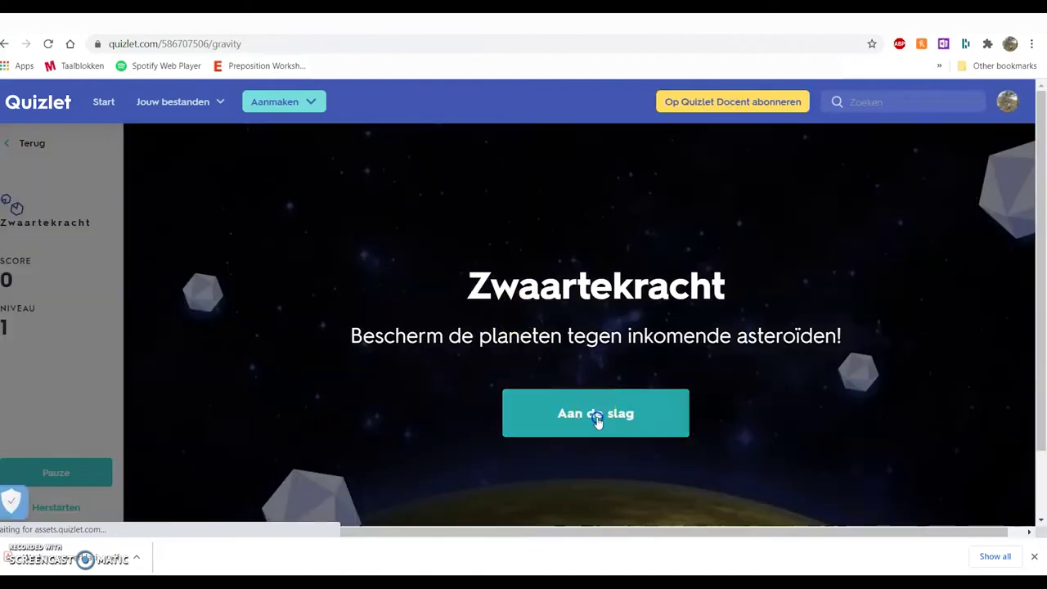
{"action": "left_click", "coordinate": [597, 417]}
{"action": "left_click", "coordinate": [581, 370]}
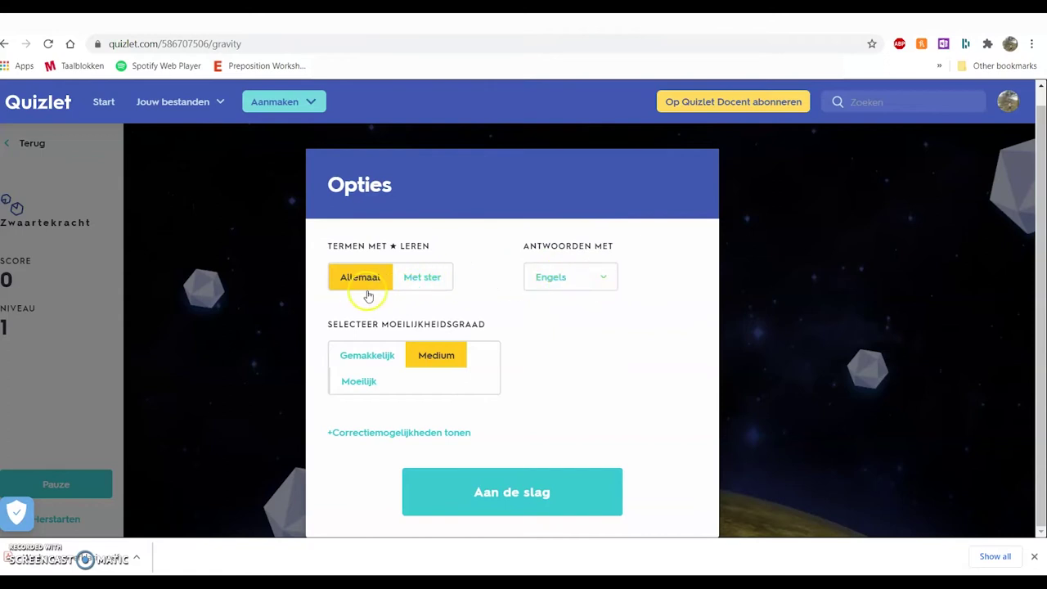
{"action": "left_click", "coordinate": [397, 283]}
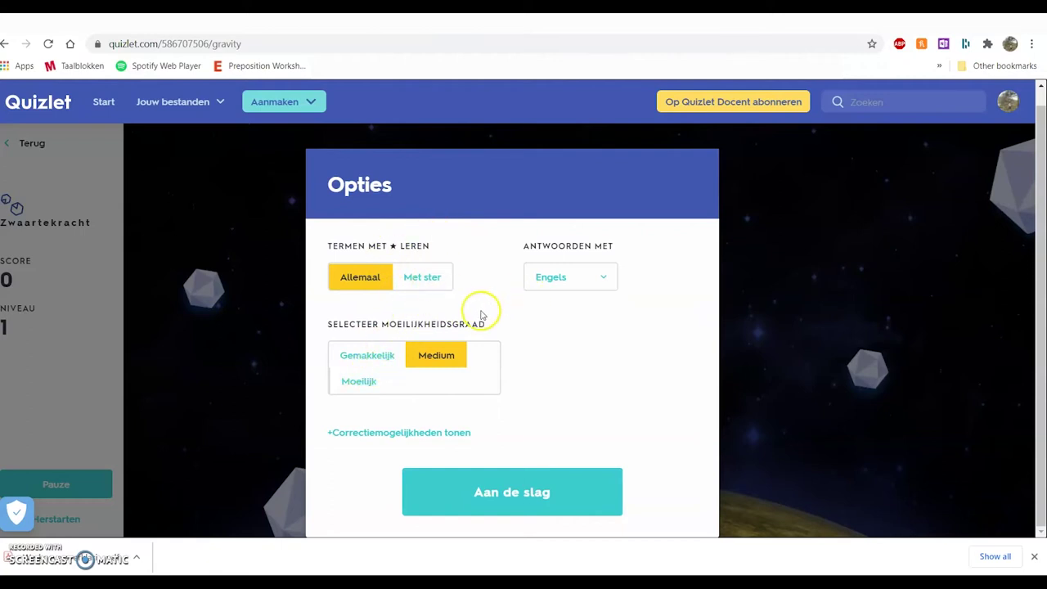
{"action": "left_click", "coordinate": [384, 362]}
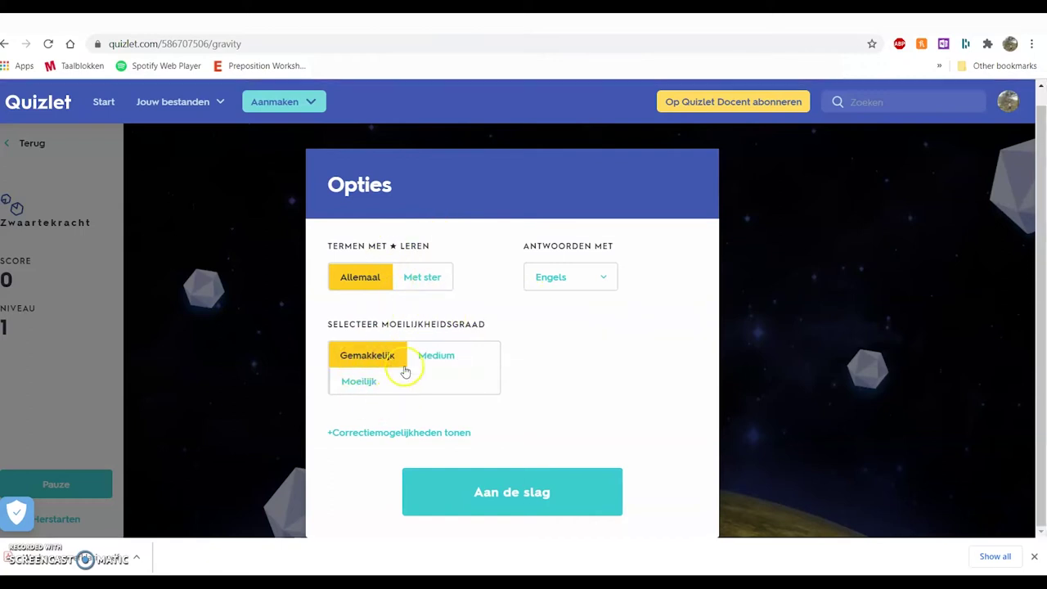
{"action": "left_click", "coordinate": [519, 500]}
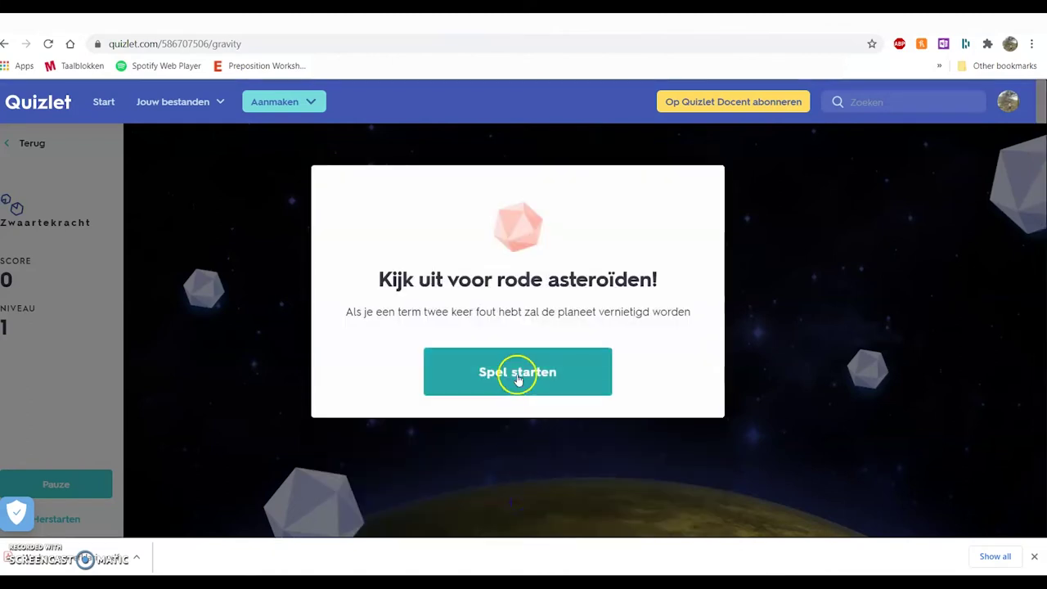
{"action": "left_click", "coordinate": [518, 370]}
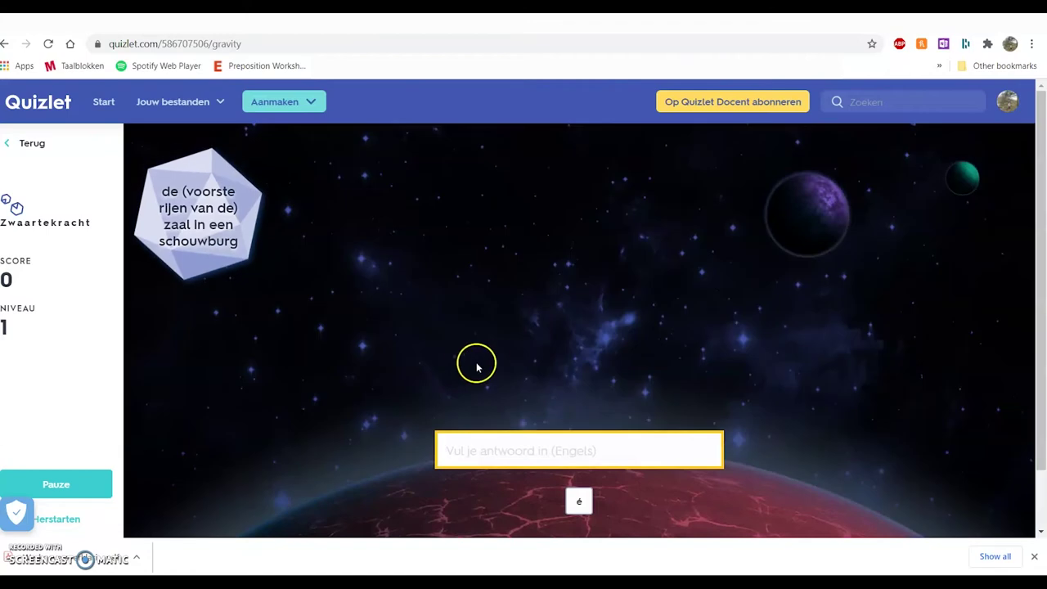
Answer the falling asteroids with "stalls" and "coach", and leave the game for the study set page
{"action": "type", "text": "stalls"}
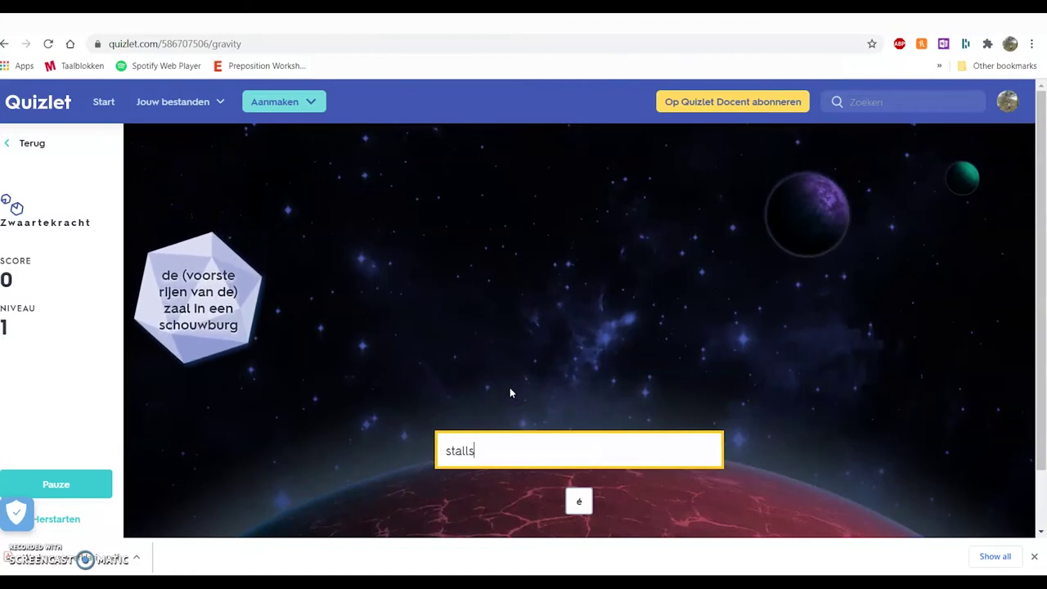
{"action": "key", "text": "Return"}
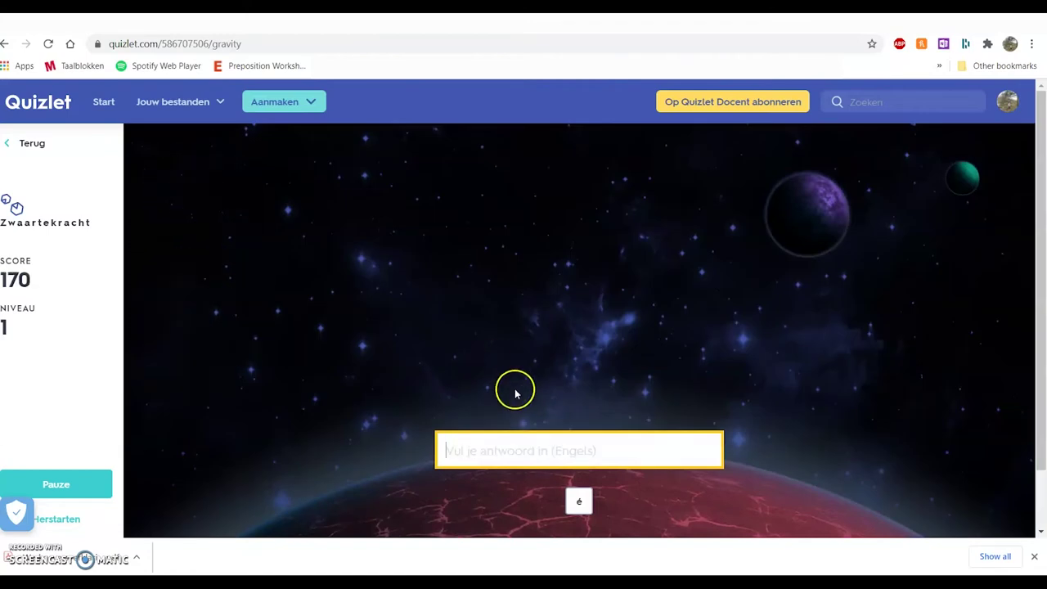
{"action": "type", "text": "coach"}
{"action": "key", "text": "Return"}
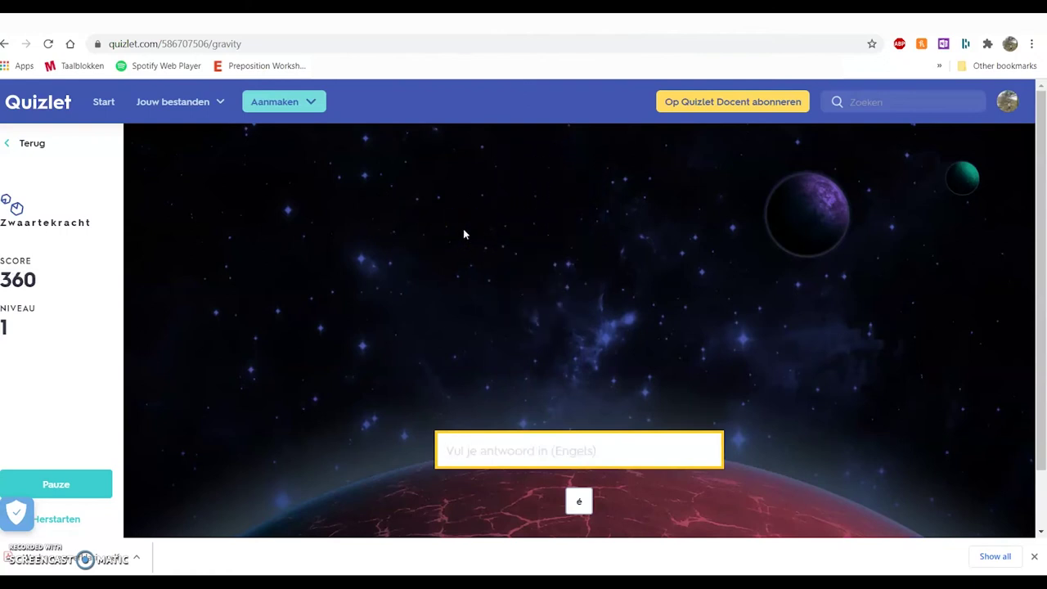
{"action": "left_click", "coordinate": [563, 262]}
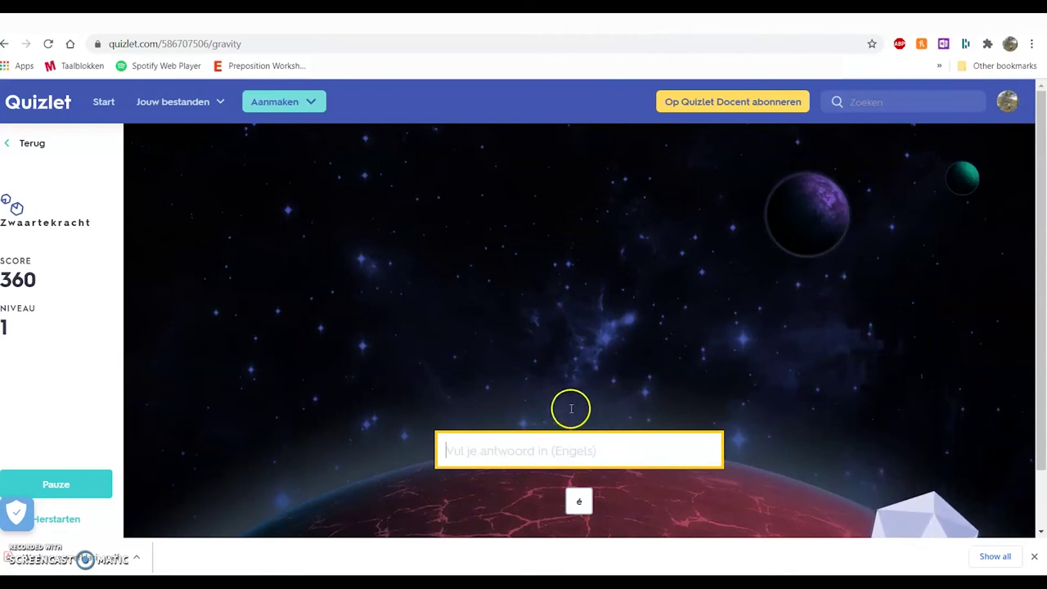
{"action": "left_click", "coordinate": [33, 143]}
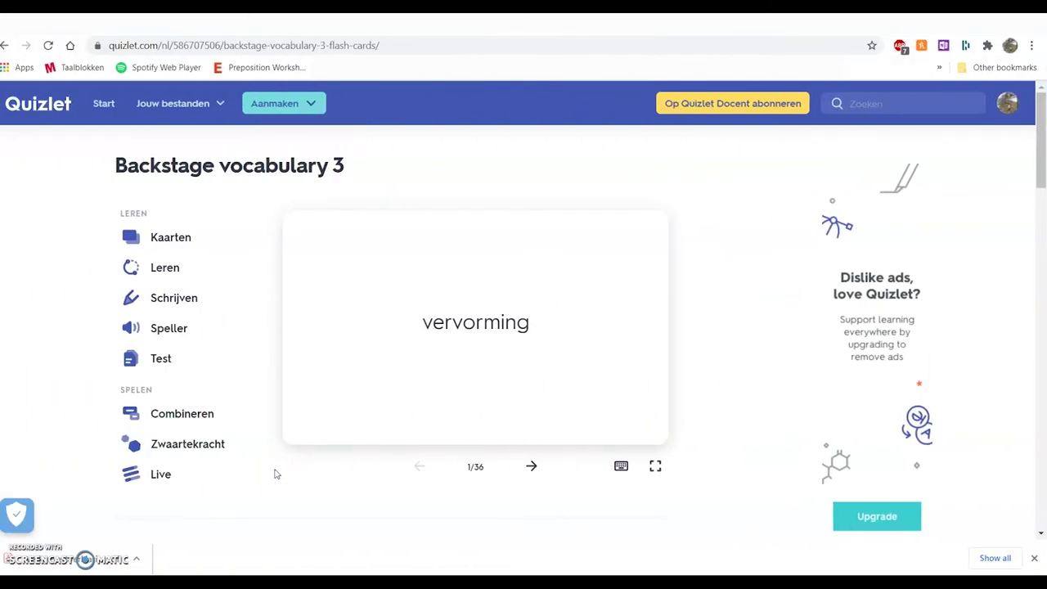
Set up a Quizlet Live game for the set with random teams and open its waiting room for players
{"action": "left_click", "coordinate": [164, 483]}
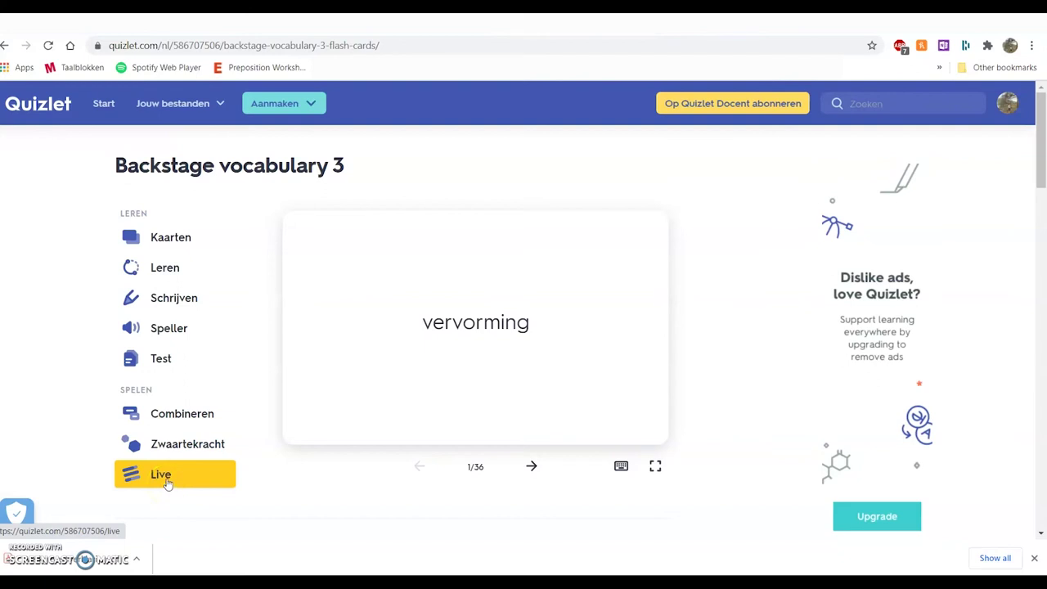
{"action": "left_click", "coordinate": [167, 482]}
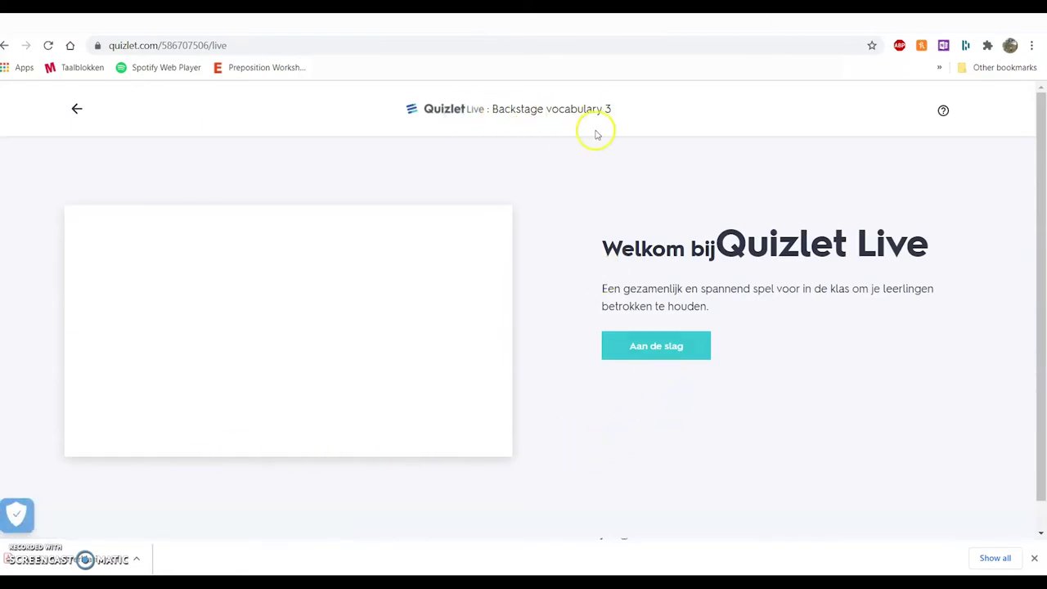
{"action": "left_click", "coordinate": [666, 357]}
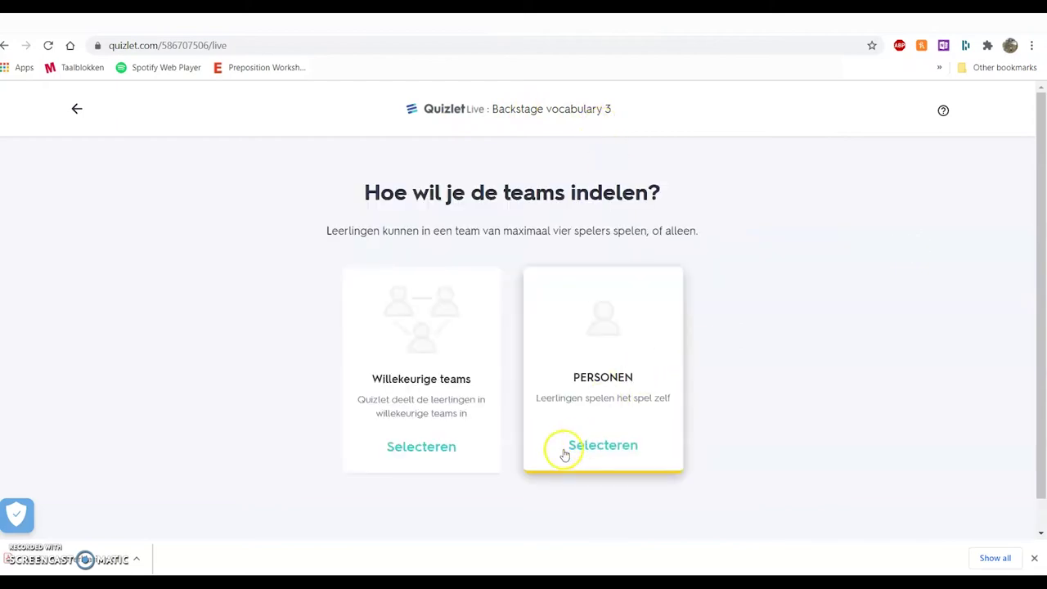
{"action": "left_click", "coordinate": [447, 434]}
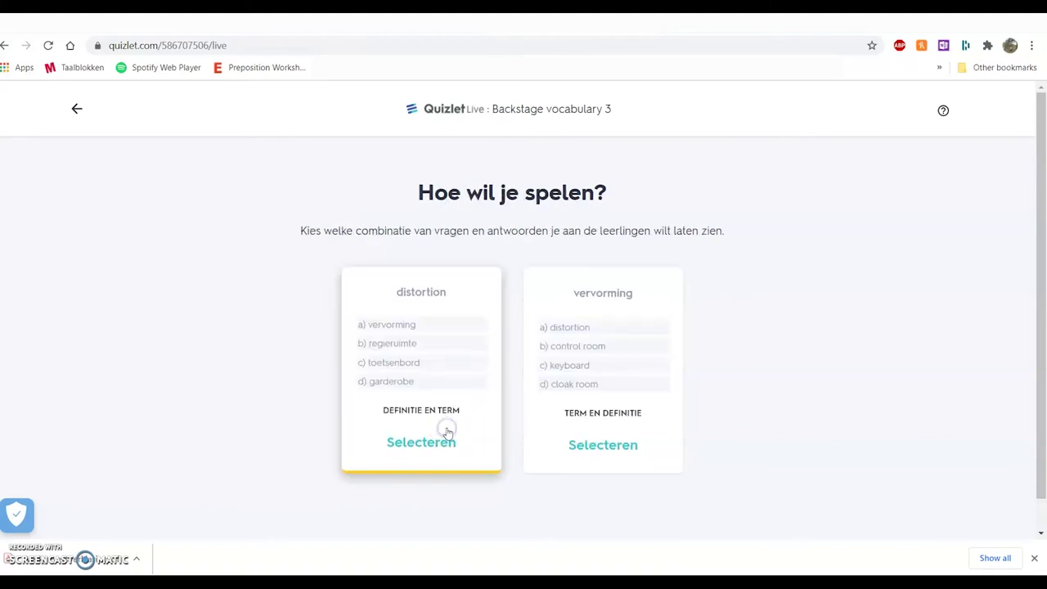
{"action": "left_click", "coordinate": [526, 513]}
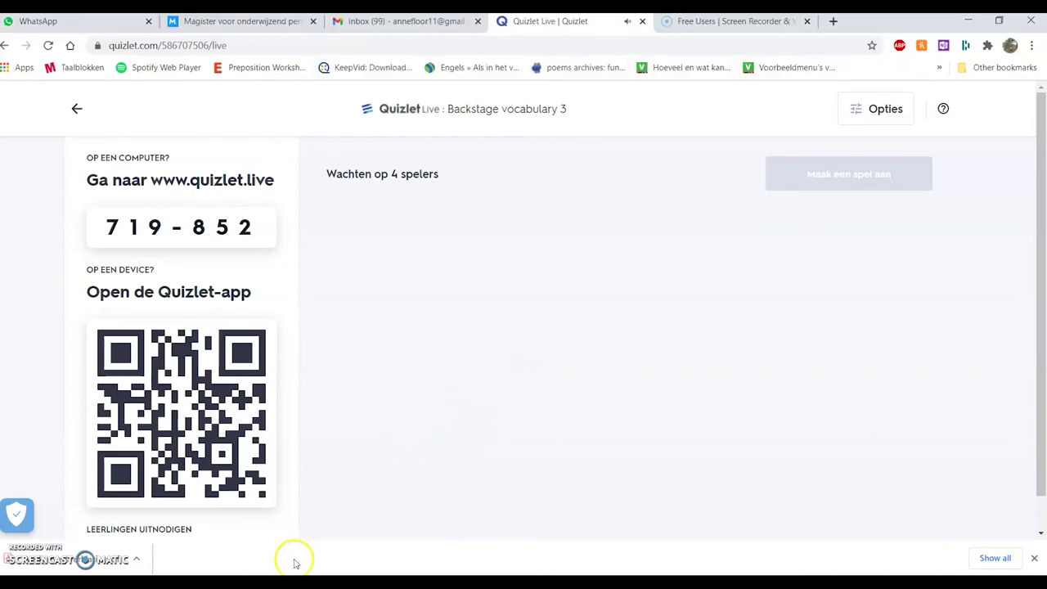
Switch to the Microsoft Teams call and share the entire desktop, Screen #1, with the participants
{"action": "mouse_move", "coordinate": [85, 559]}
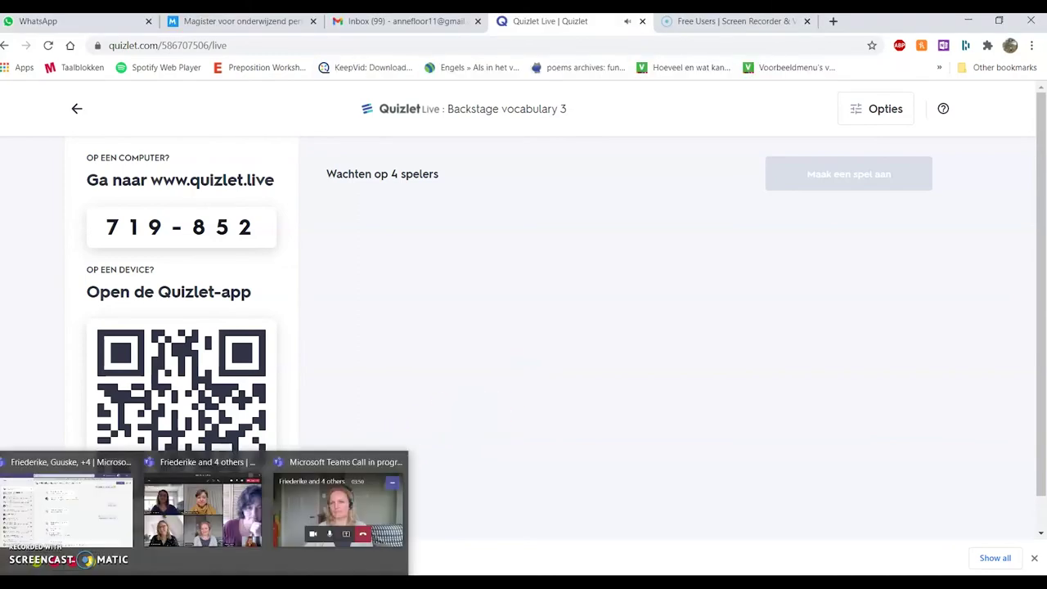
{"action": "left_click", "coordinate": [320, 496]}
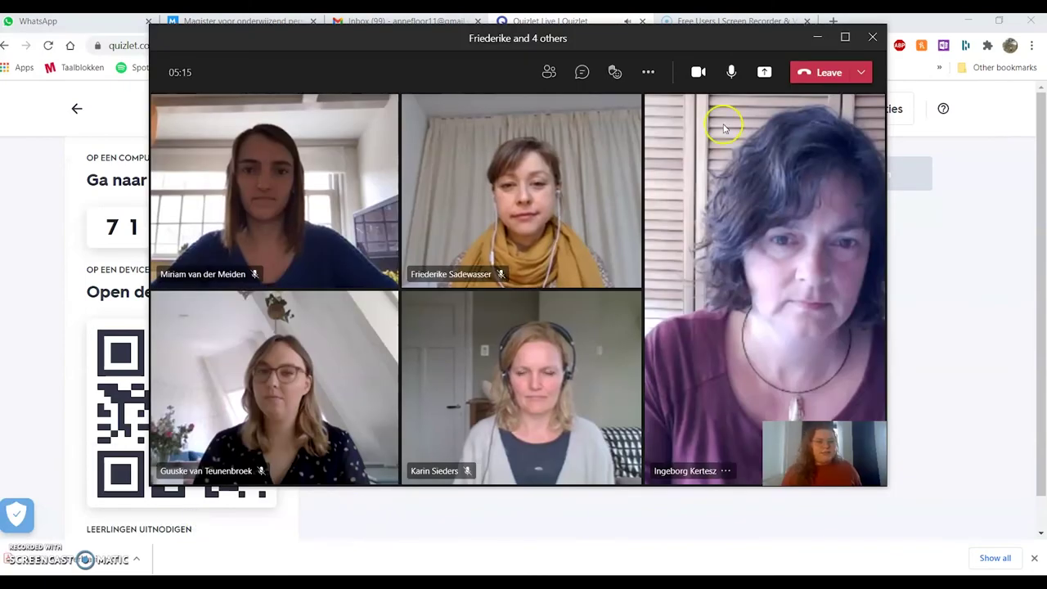
{"action": "left_click", "coordinate": [764, 72]}
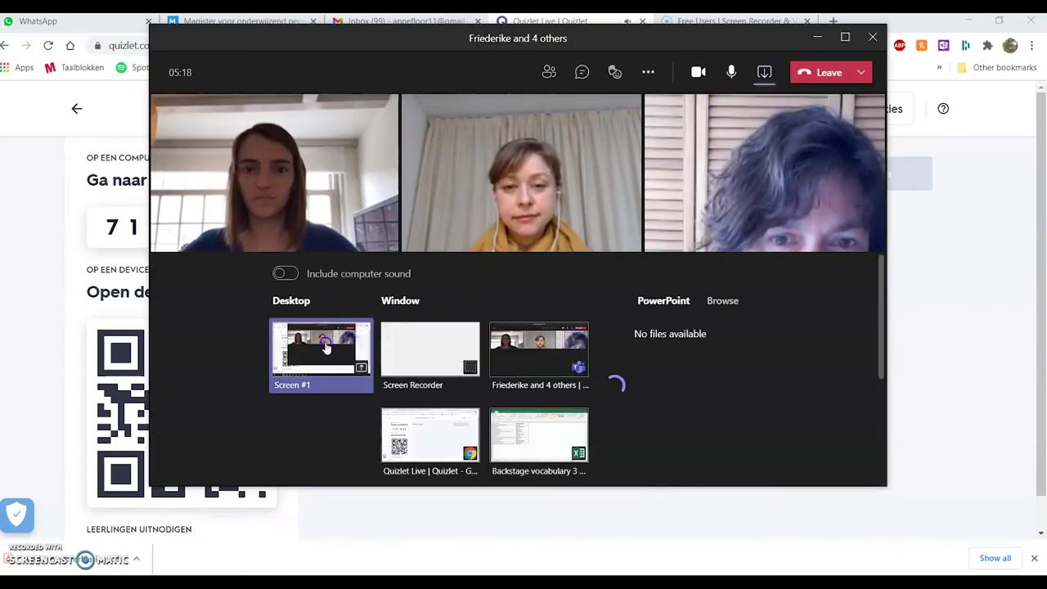
{"action": "left_click", "coordinate": [493, 329]}
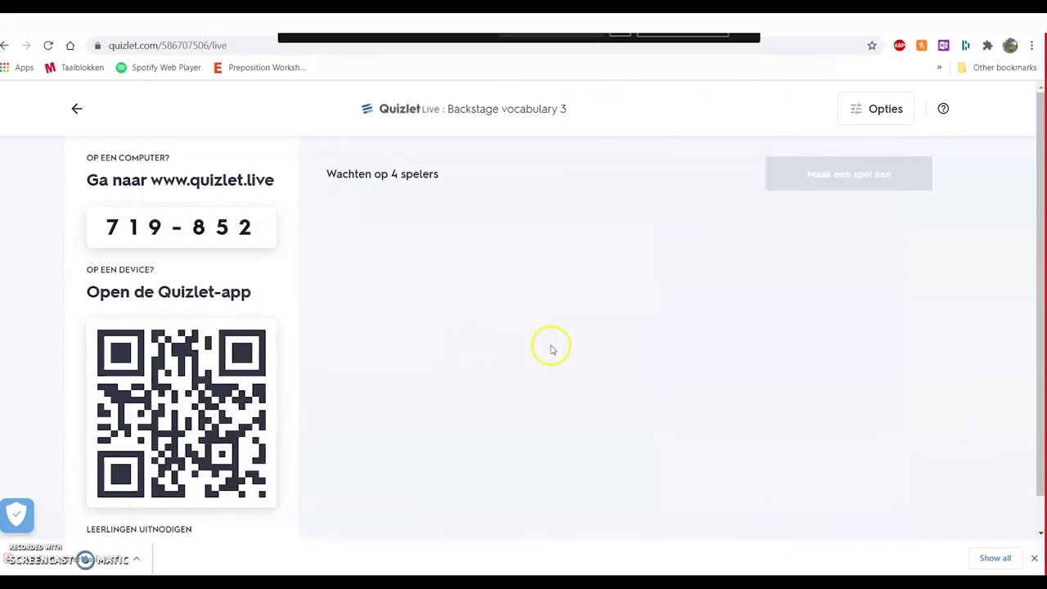
Turn the music off in the Quizlet Live options and create the game with the joined players
{"action": "left_click", "coordinate": [868, 110]}
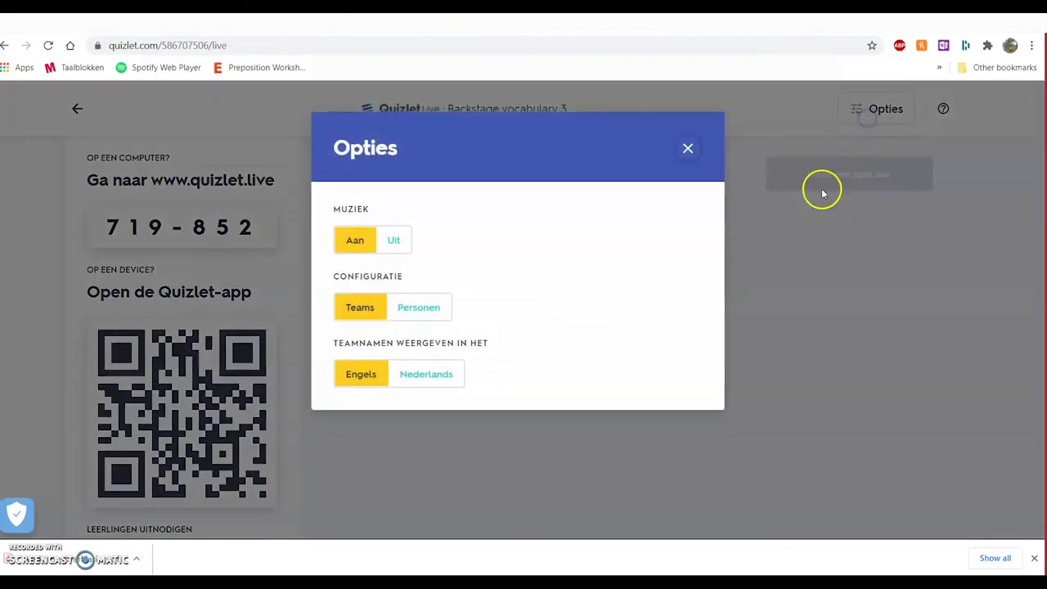
{"action": "left_click", "coordinate": [384, 243]}
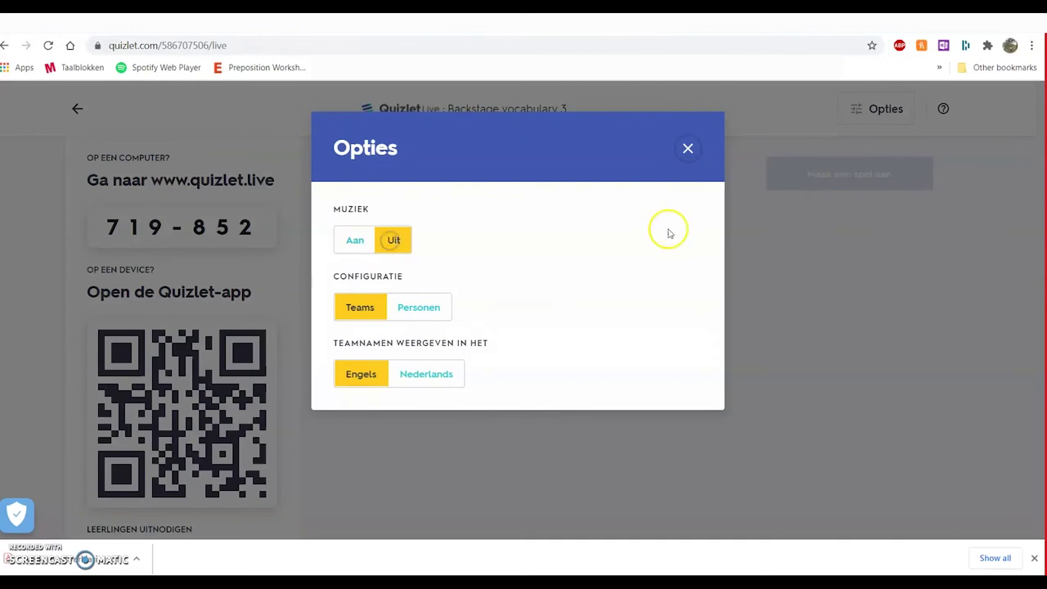
{"action": "left_click", "coordinate": [689, 149]}
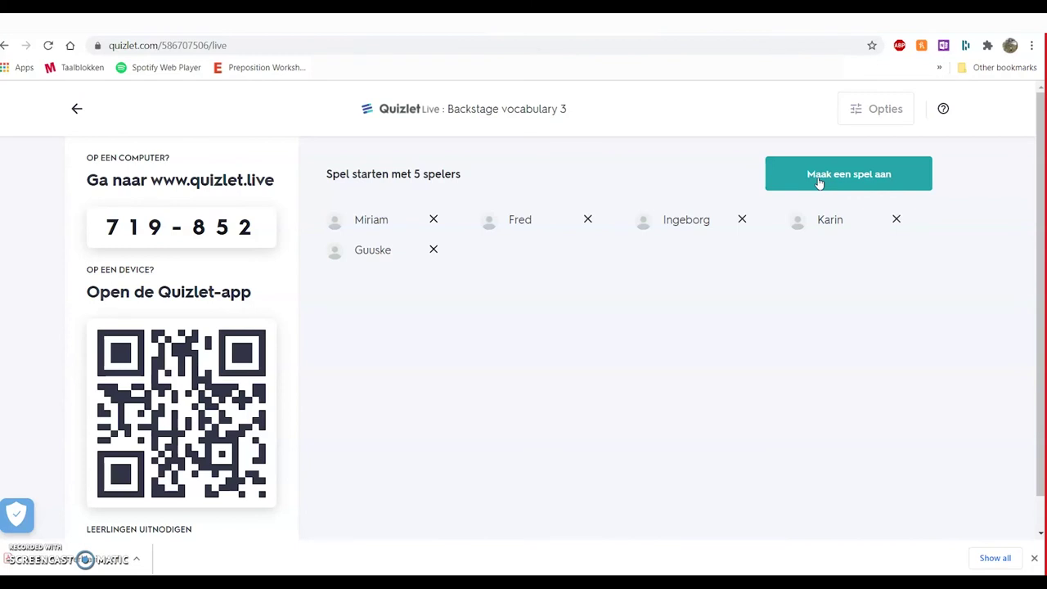
{"action": "left_click", "coordinate": [818, 179]}
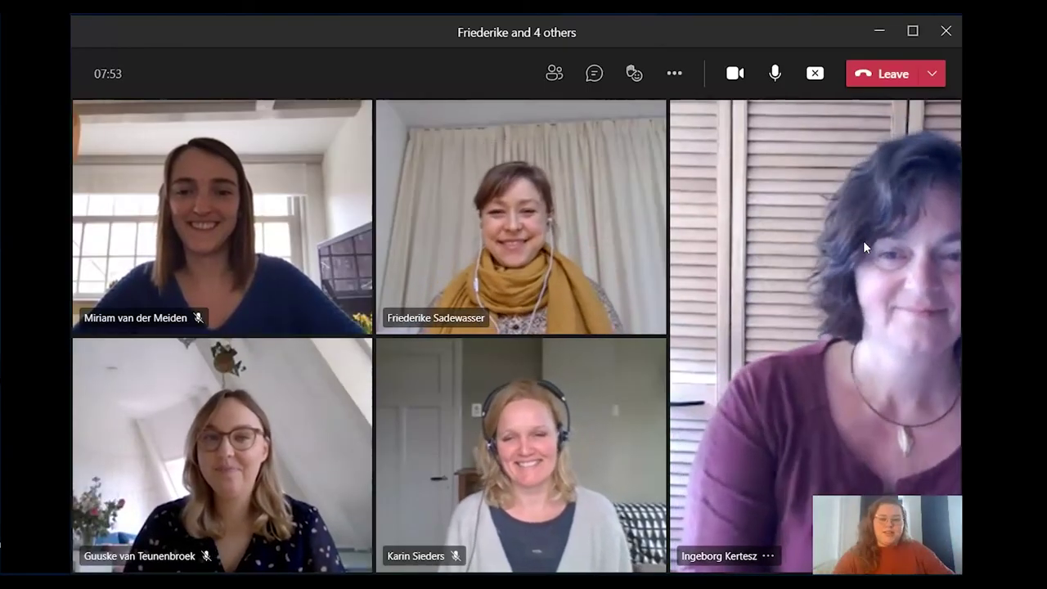
Maximize the Teams call window and alternate between it and the Quizlet Live scoreboard to follow the players and team progress
{"action": "left_click", "coordinate": [914, 34]}
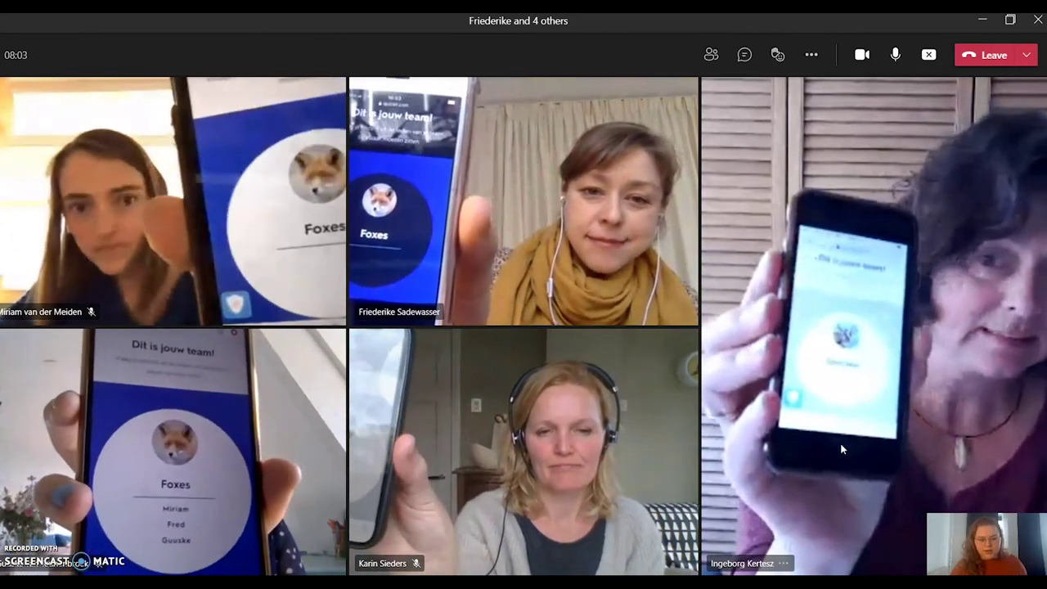
{"action": "left_click", "coordinate": [830, 449]}
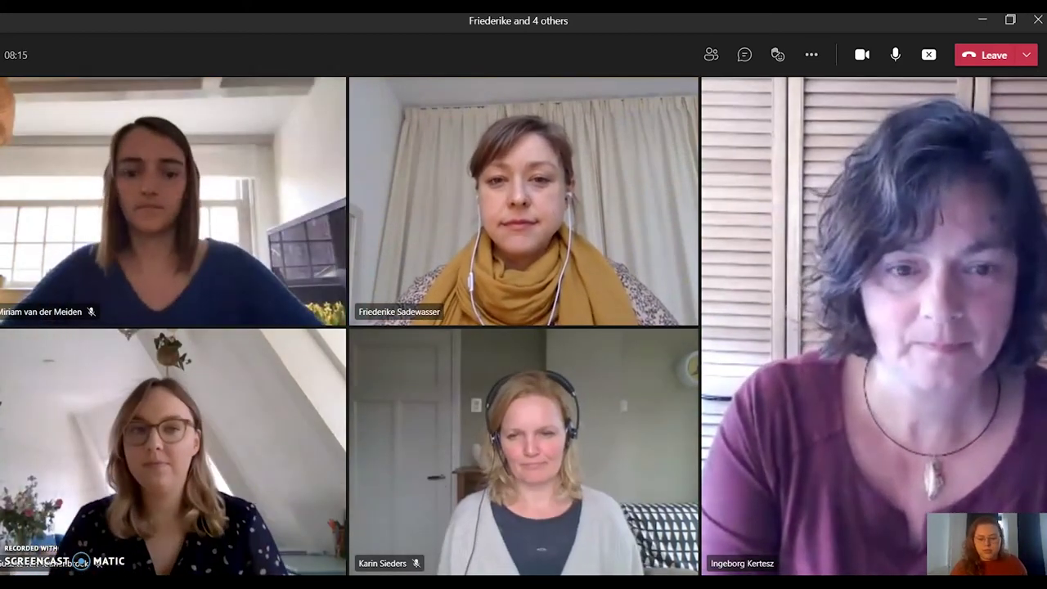
{"action": "mouse_move", "coordinate": [346, 582]}
{"action": "left_click", "coordinate": [366, 522]}
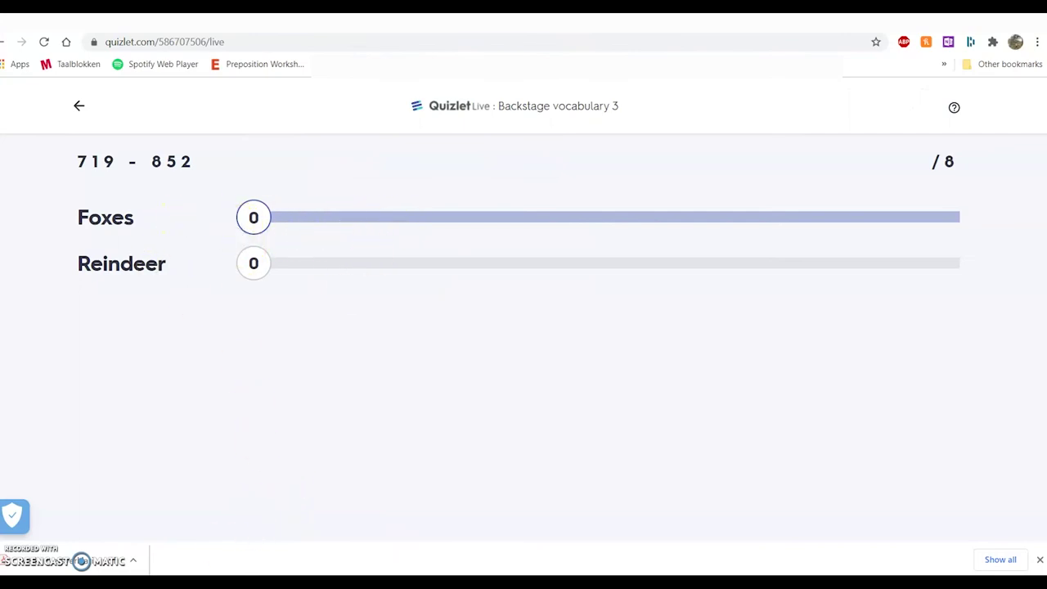
{"action": "left_click", "coordinate": [175, 526]}
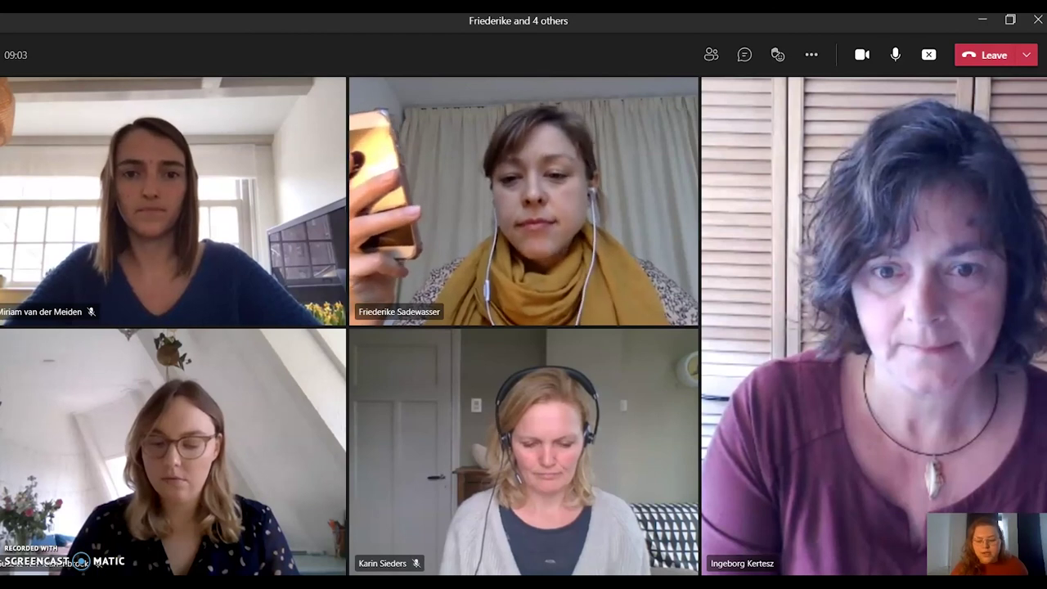
{"action": "mouse_move", "coordinate": [343, 582]}
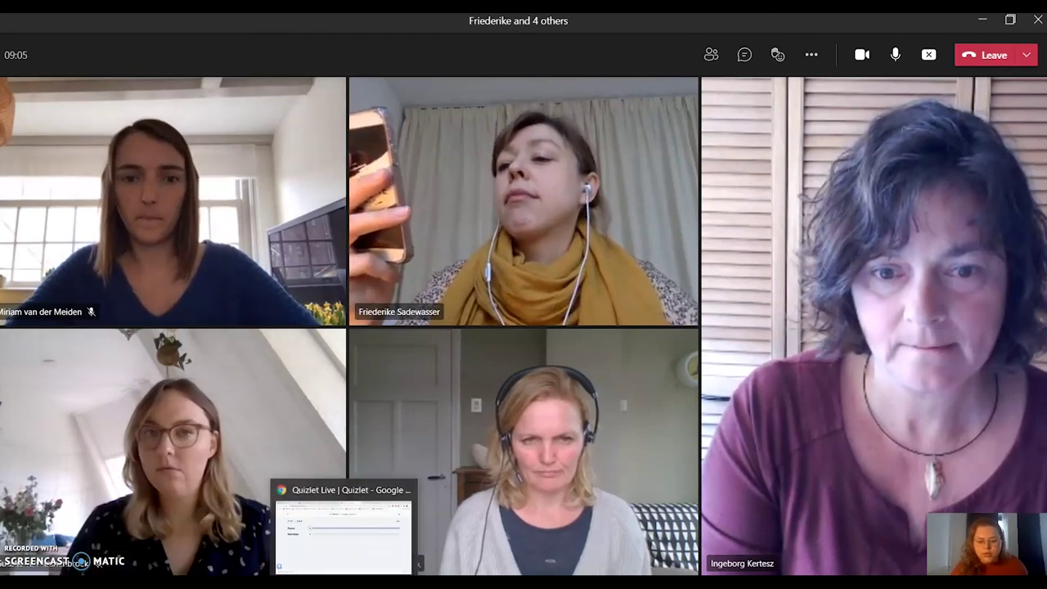